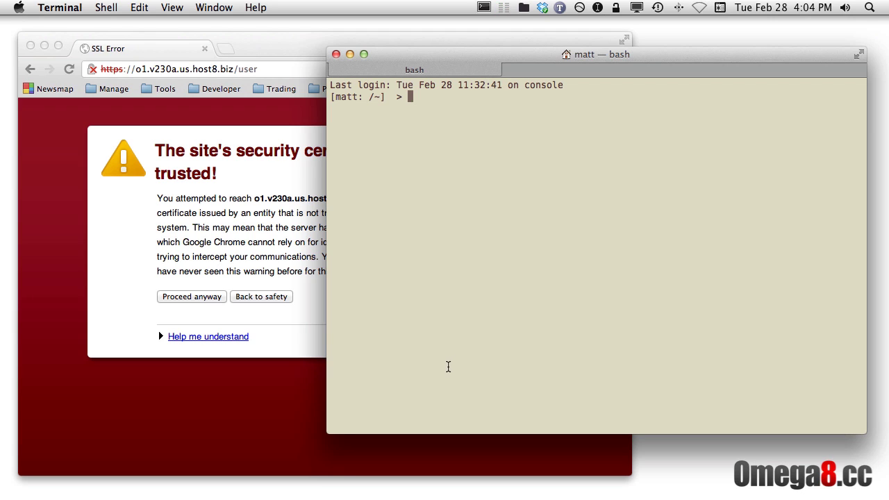
click(293, 191)
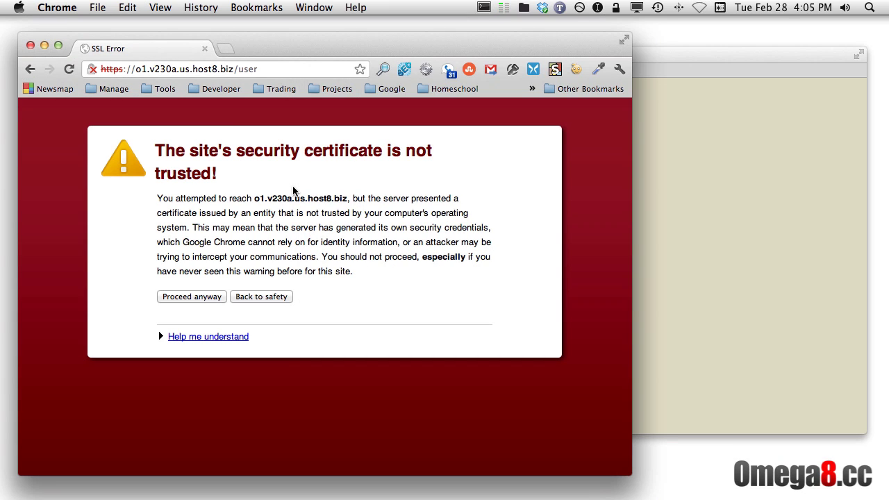
mouse_move(135, 70)
mouse_down()
mouse_move(233, 69)
mouse_move(137, 72)
mouse_up()
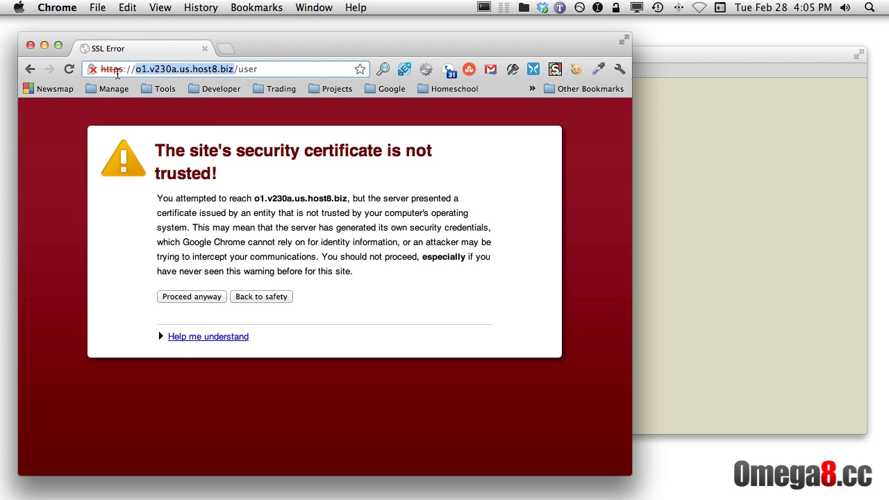
click(237, 70)
drag(237, 71, 269, 75)
key(BackSpace)
key(Return)
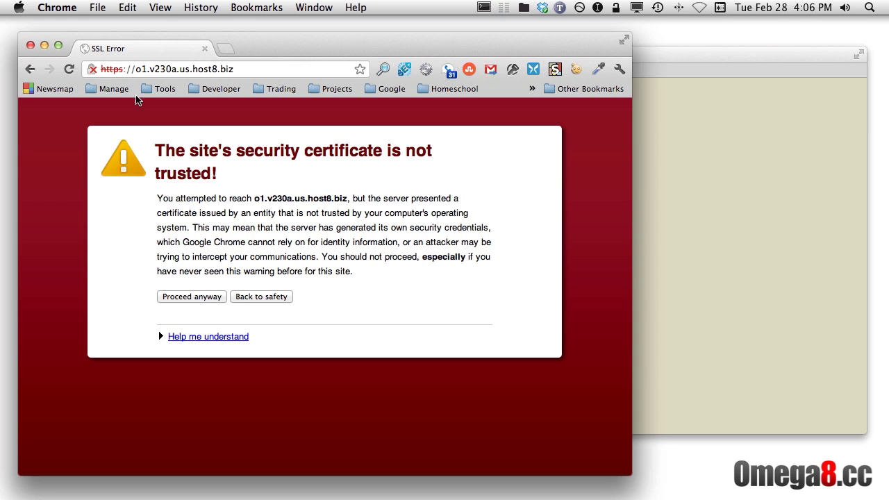
- Examine the site's security certificate, including its full subject and issuer details, and close the certificate information
click(92, 70)
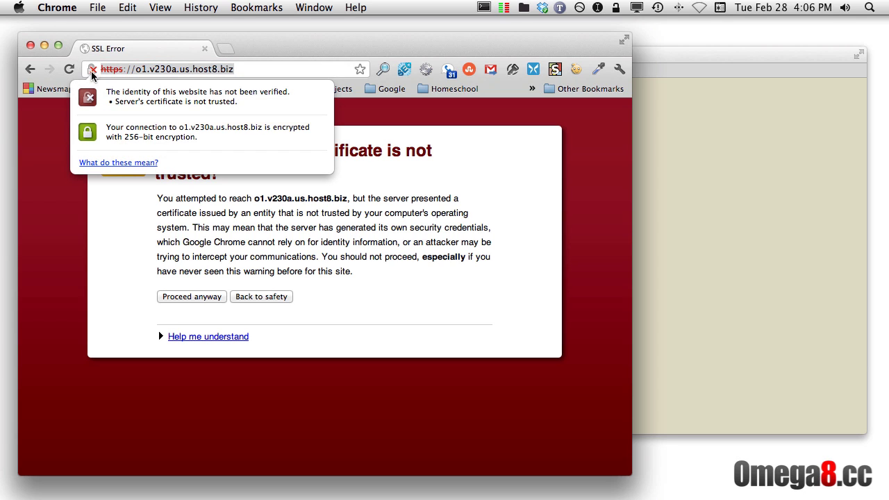
click(118, 120)
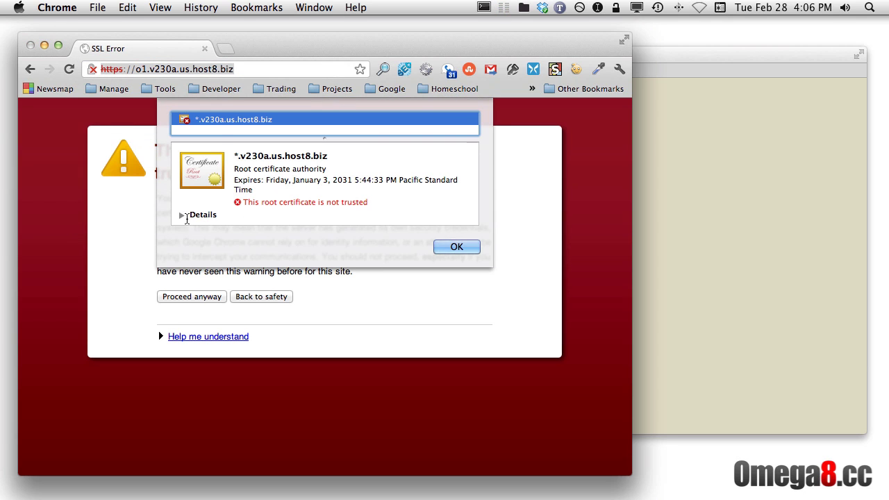
click(182, 215)
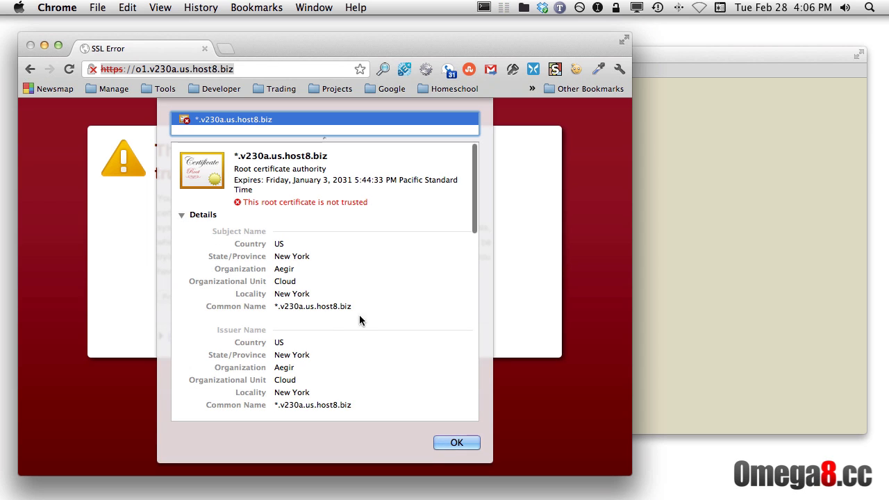
scroll(312, 351, down, 3)
scroll(313, 351, down, 10)
scroll(313, 348, down, 5)
scroll(313, 347, down, 2)
scroll(313, 347, up, 10)
scroll(314, 347, up, 8)
click(456, 443)
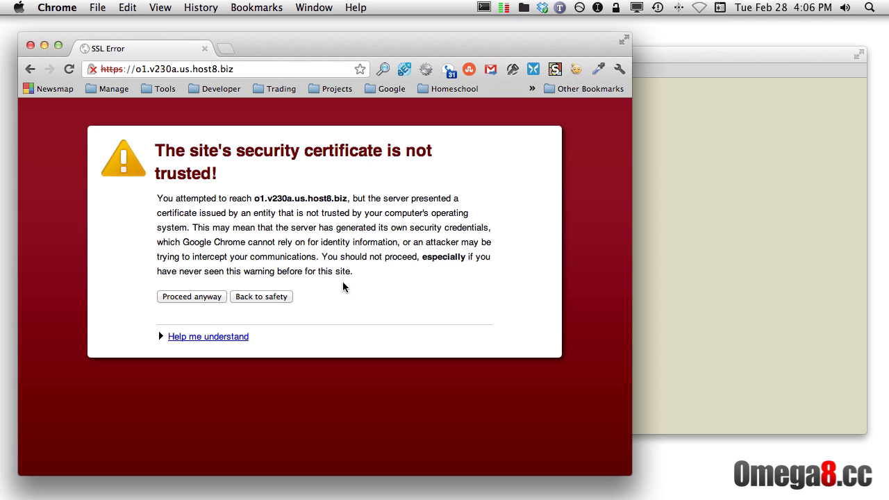
- Proceed past the certificate warning to the Aegir site and log in with the saved username and password in a wider window
click(191, 297)
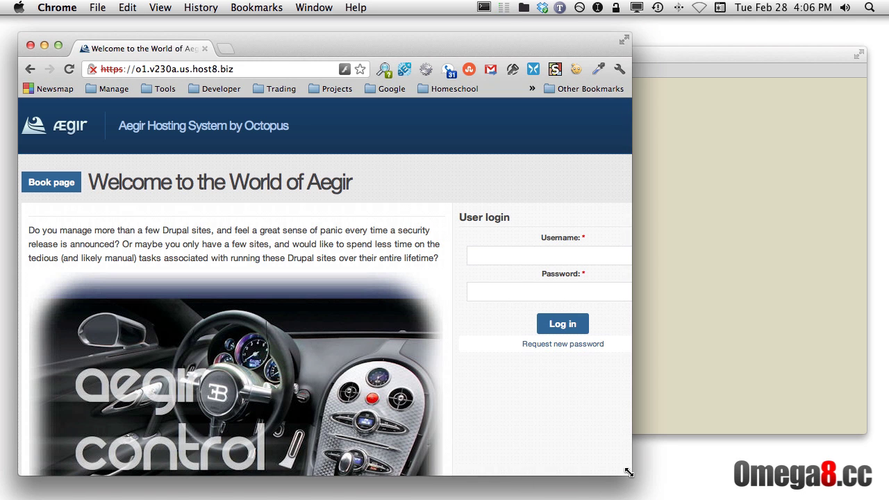
drag(630, 474, 726, 473)
key(super+backslash)
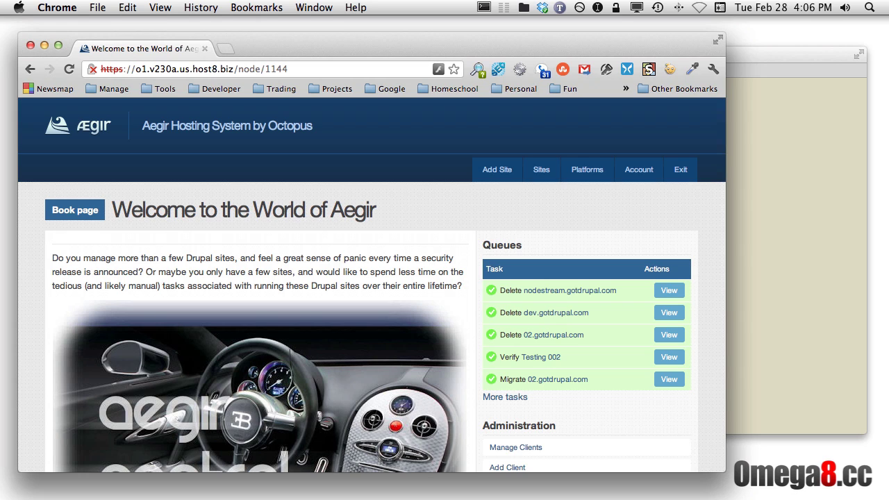
- Open the gotdrupal.com/user login page in a new tab
key(ctrl+t)
text(got)
key(Return)
key(super+l)
key(Right)
text(/user)
key(Return)
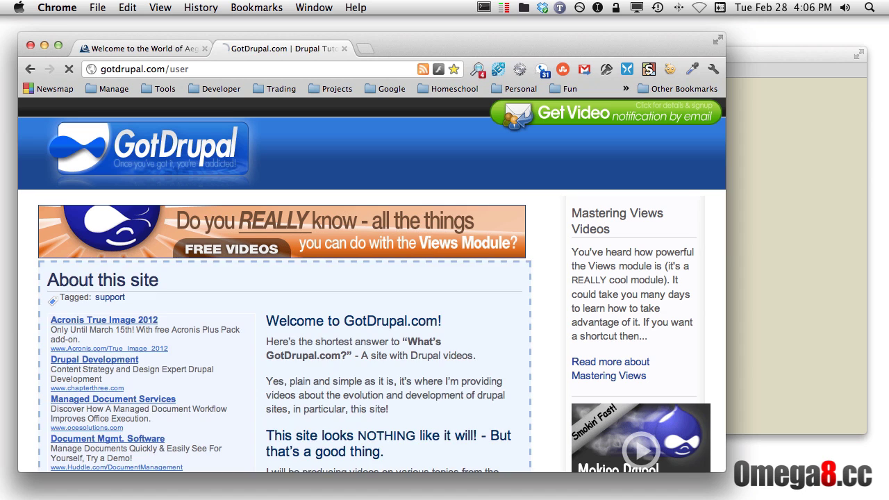
- Log in to GotDrupal with the saved SiteAdmin login from 1Password
key(super+backslash)
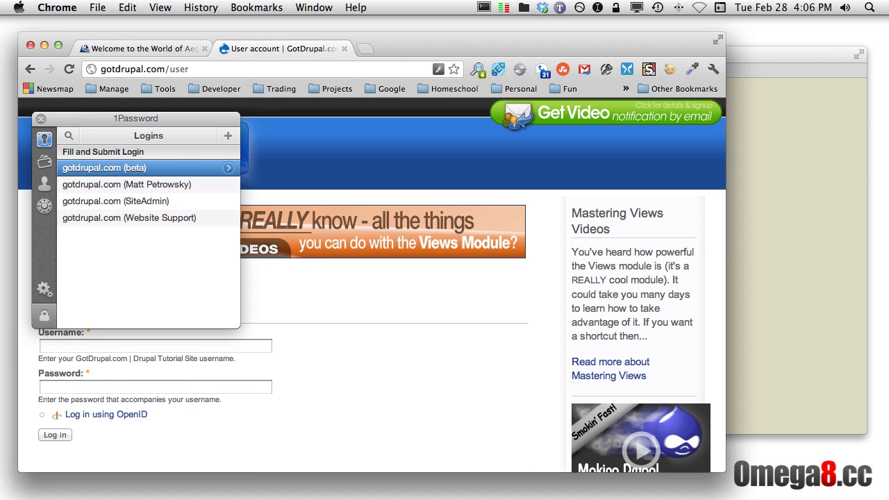
key(Down)
key(Down)
key(Return)
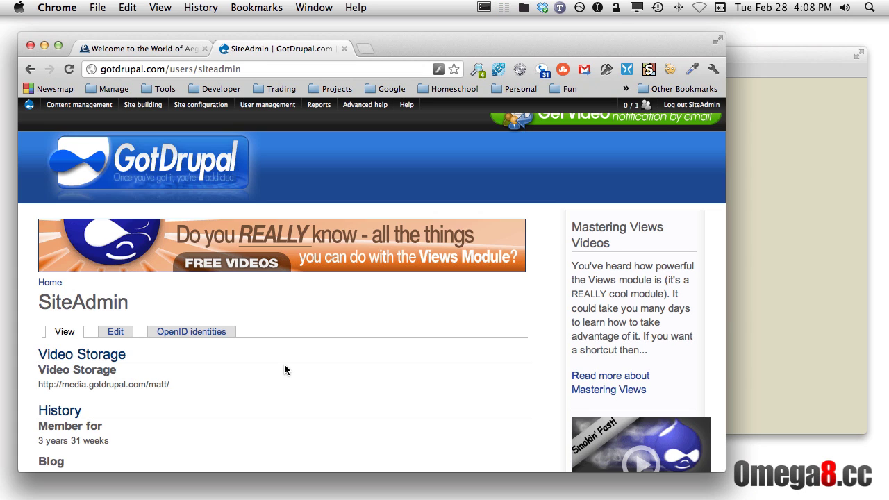
- Bring Chrome back to the front with the Aegir site showing and open its Platforms list
click(815, 287)
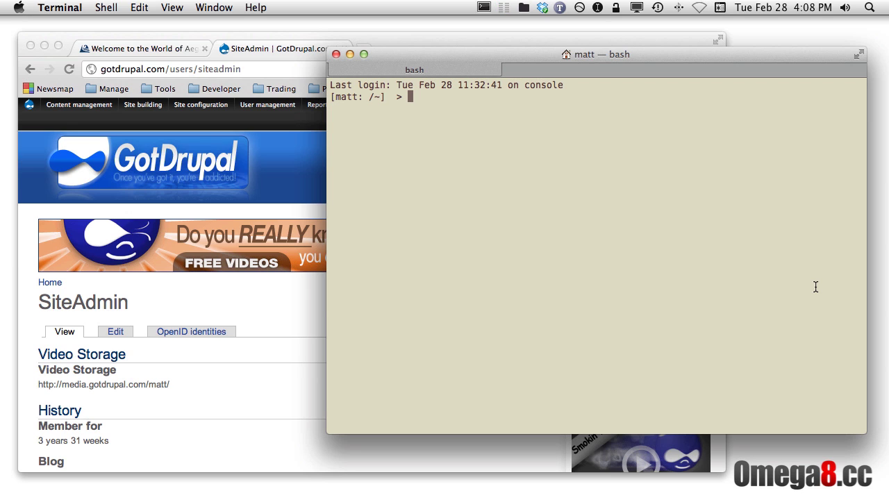
key(super+Tab)
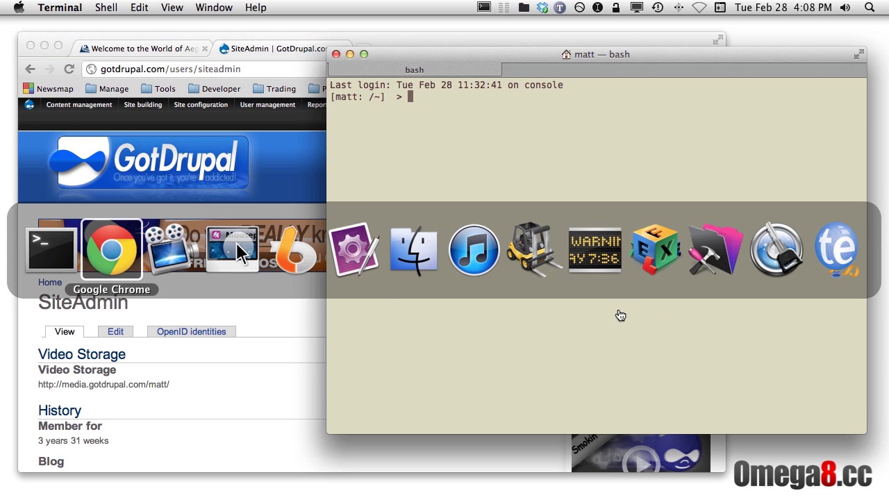
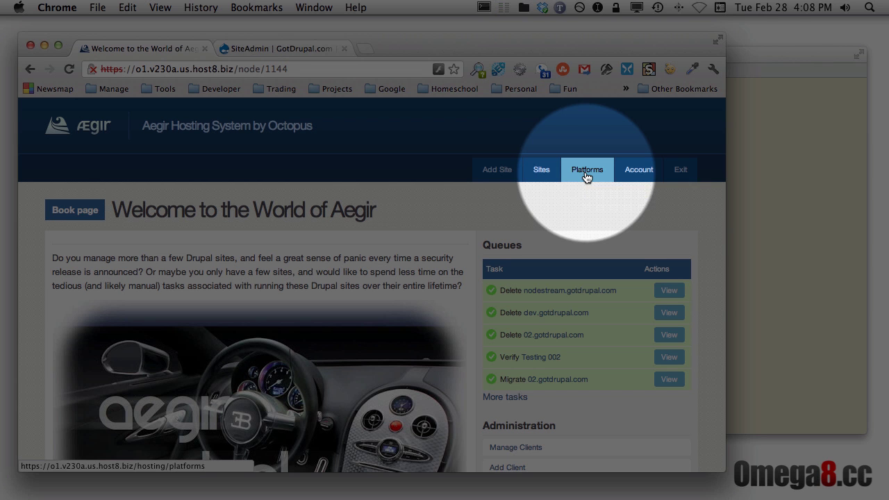
click(587, 174)
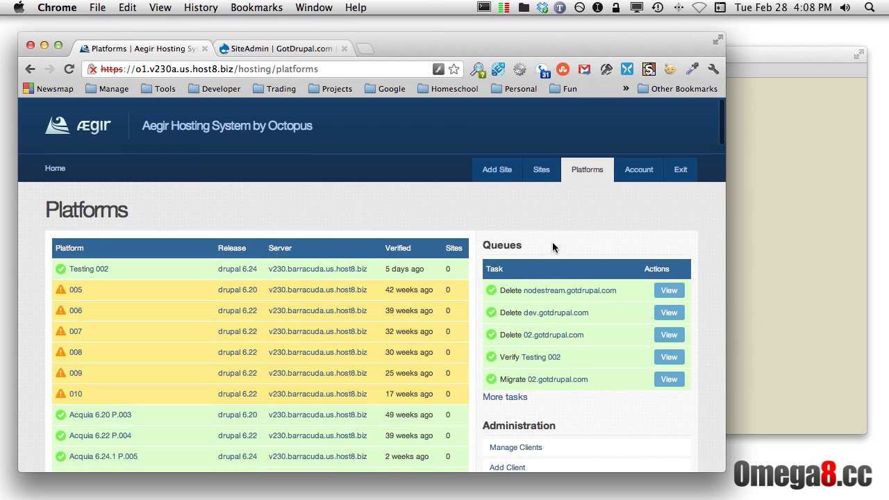
- Review the whole Platforms list, checking the platform names, Drupal releases, verification dates and hosted sites, and return to its start
scroll(549, 247, down, 5)
scroll(545, 259, down, 10)
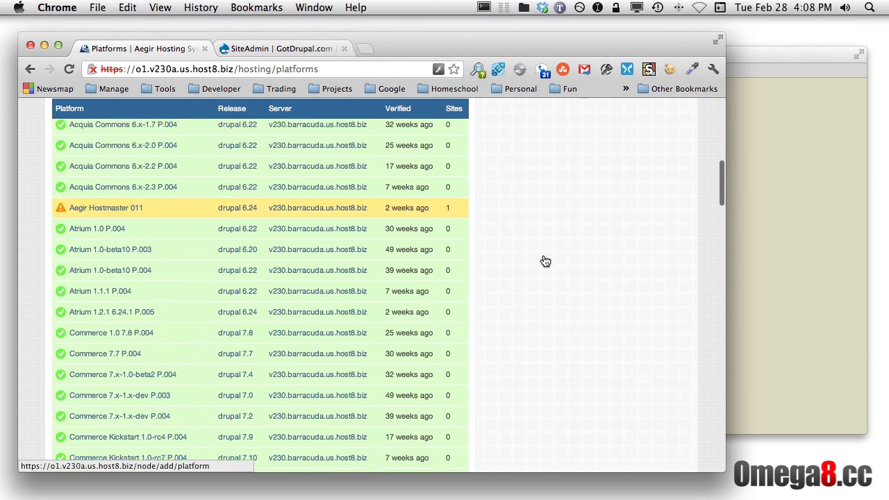
scroll(103, 286, down, 5)
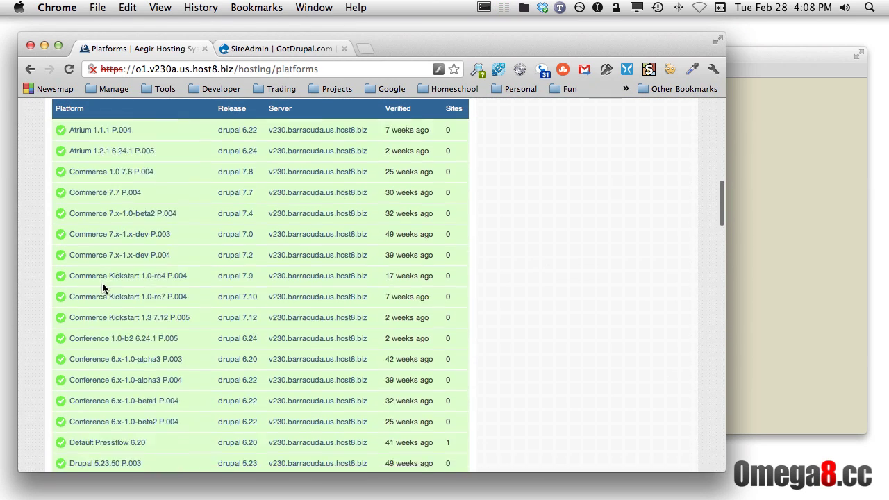
scroll(102, 283, down, 5)
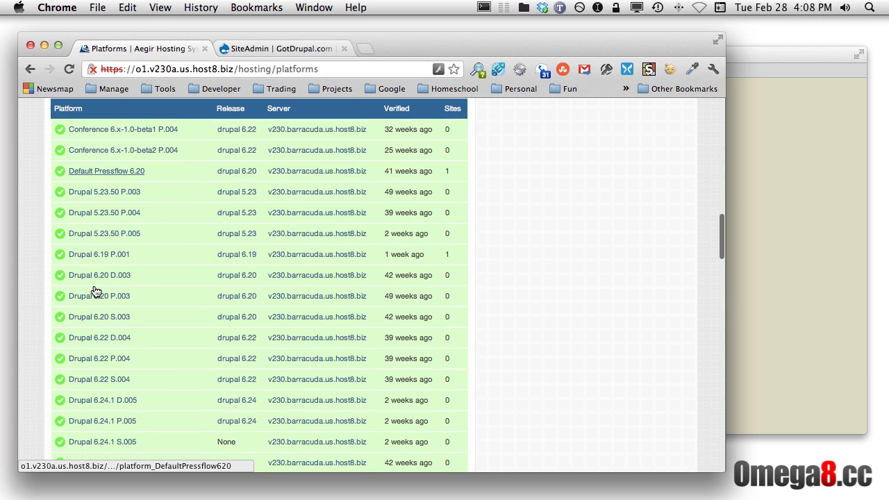
scroll(95, 291, down, 6)
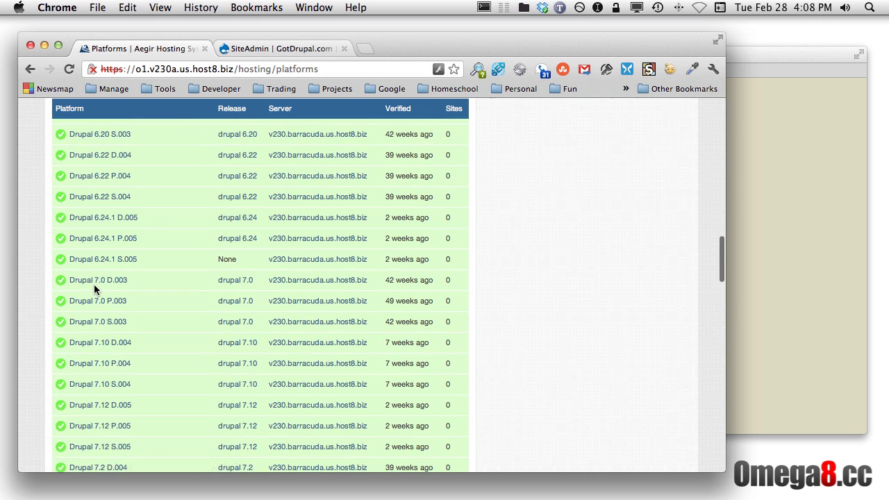
scroll(94, 292, down, 10)
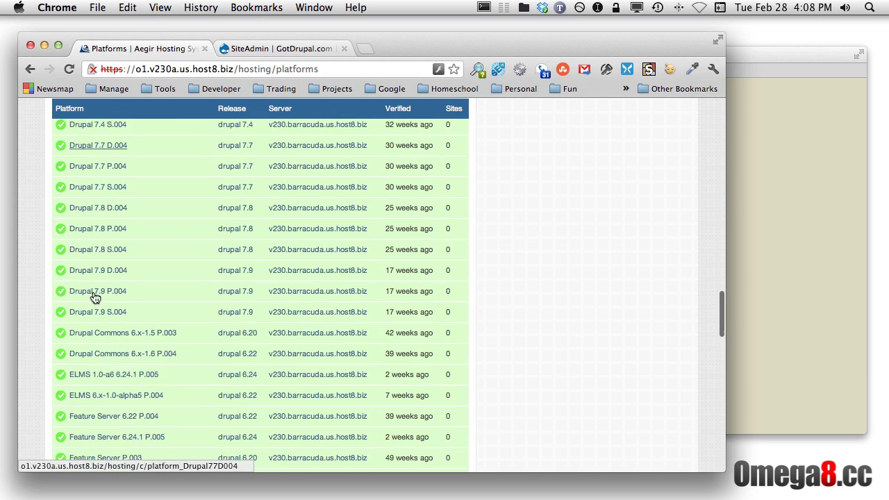
scroll(94, 297, down, 1)
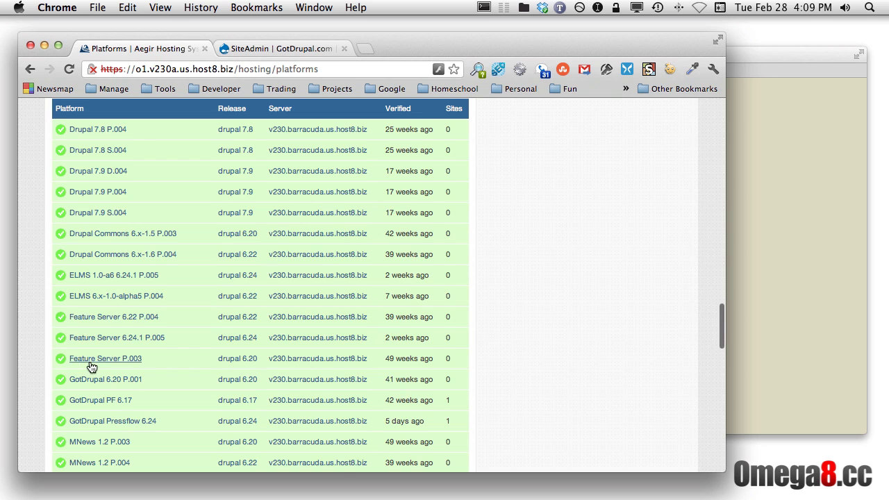
scroll(88, 354, down, 7)
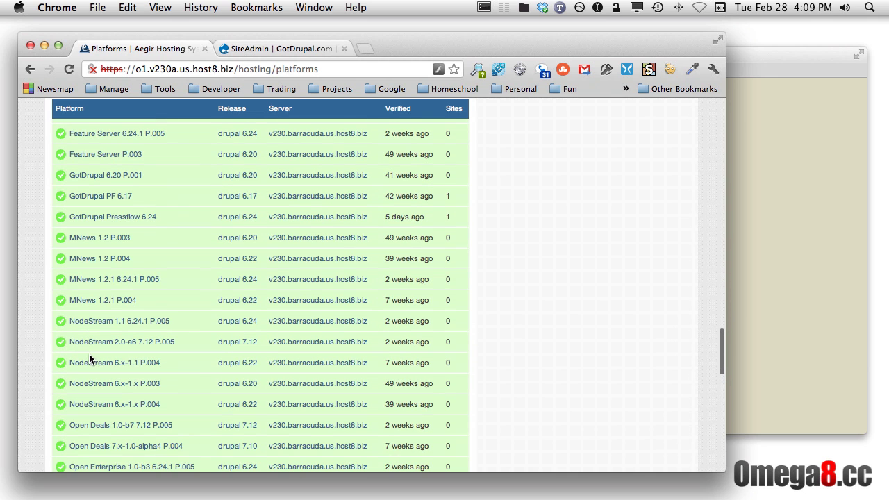
scroll(109, 197, up, 1)
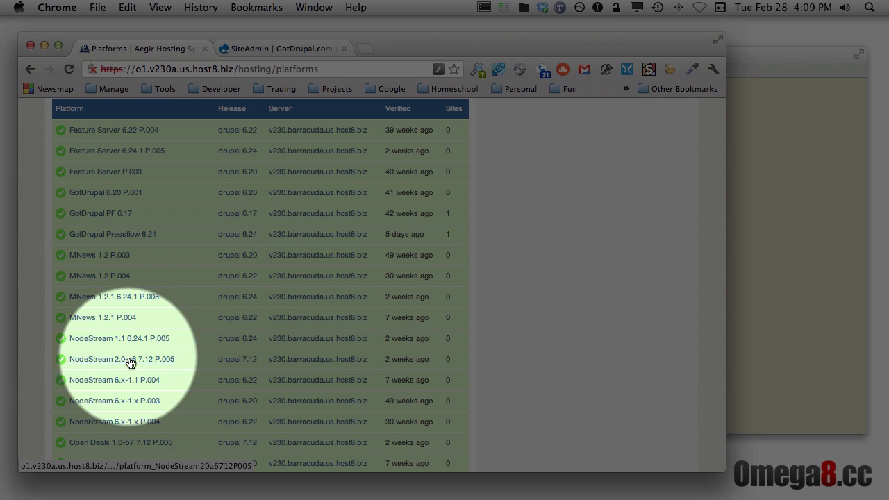
scroll(118, 361, down, 6)
scroll(94, 386, down, 5)
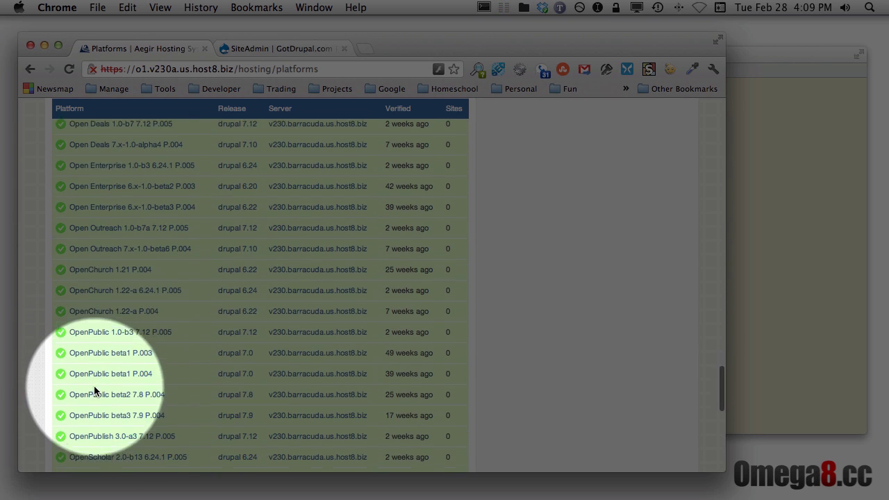
scroll(93, 383, down, 10)
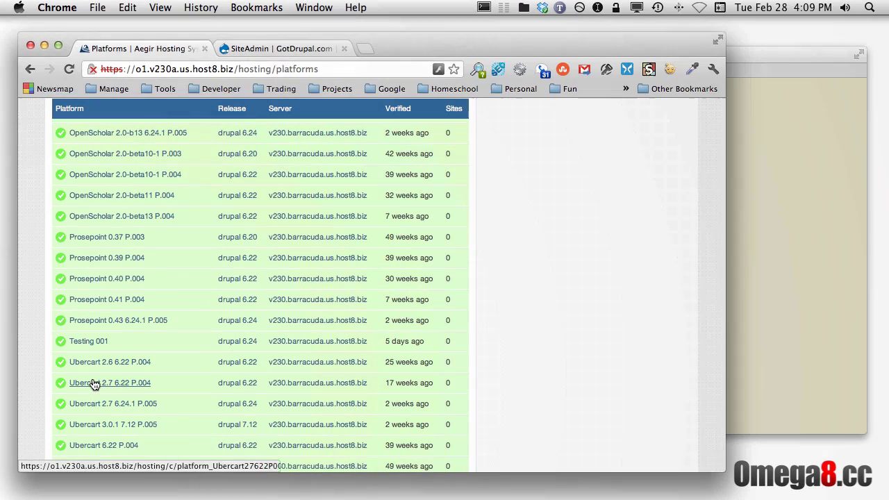
scroll(105, 376, down, 3)
scroll(105, 373, down, 2)
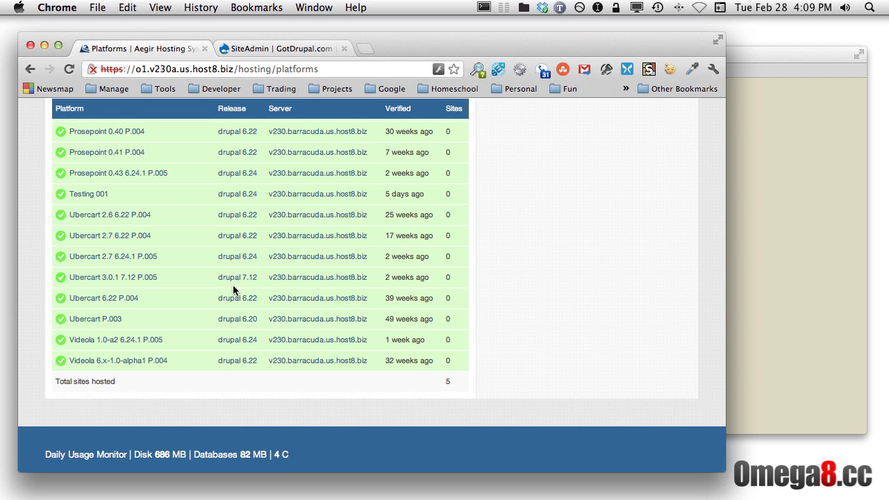
scroll(237, 288, up, 6)
scroll(230, 291, up, 10)
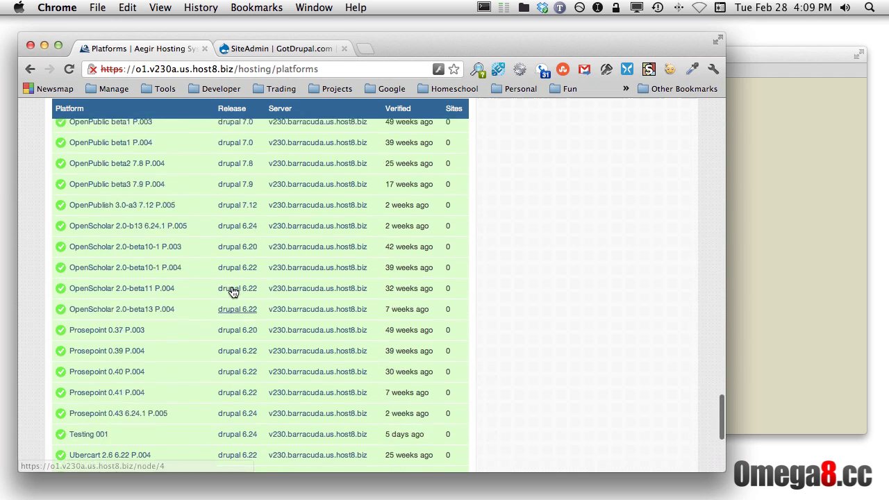
scroll(223, 287, up, 15)
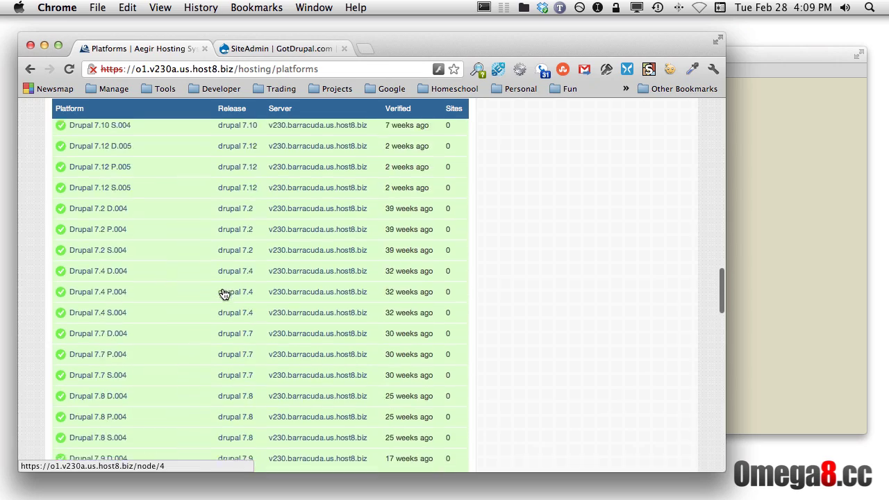
scroll(223, 293, up, 20)
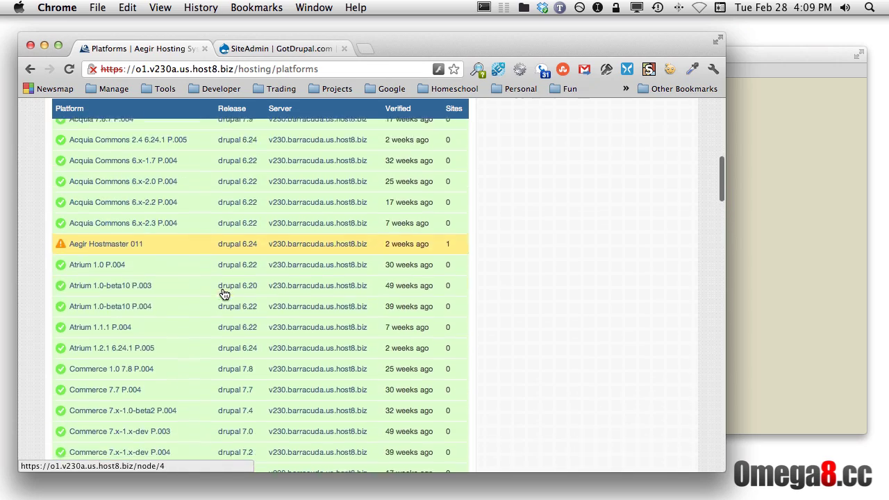
scroll(229, 353, down, 12)
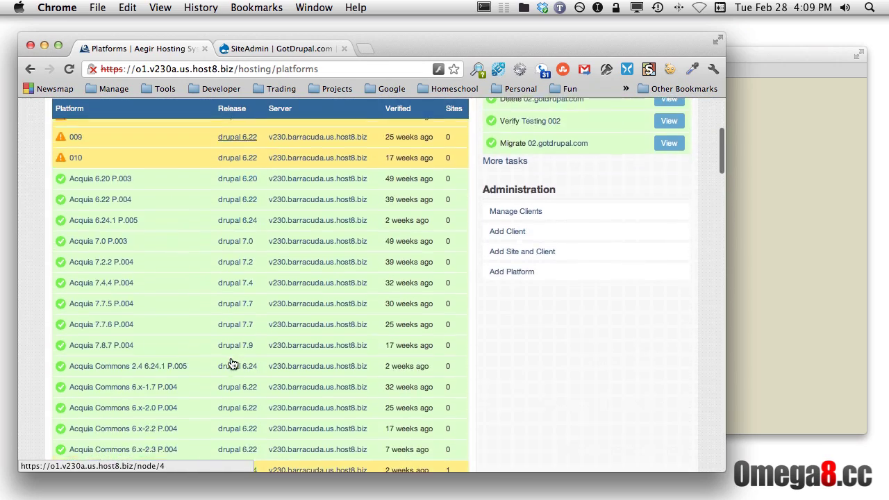
scroll(233, 364, down, 15)
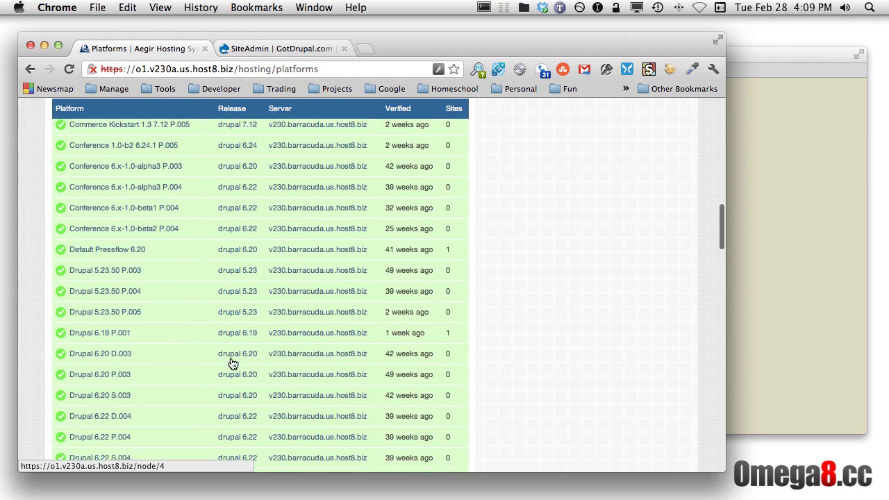
scroll(233, 364, down, 5)
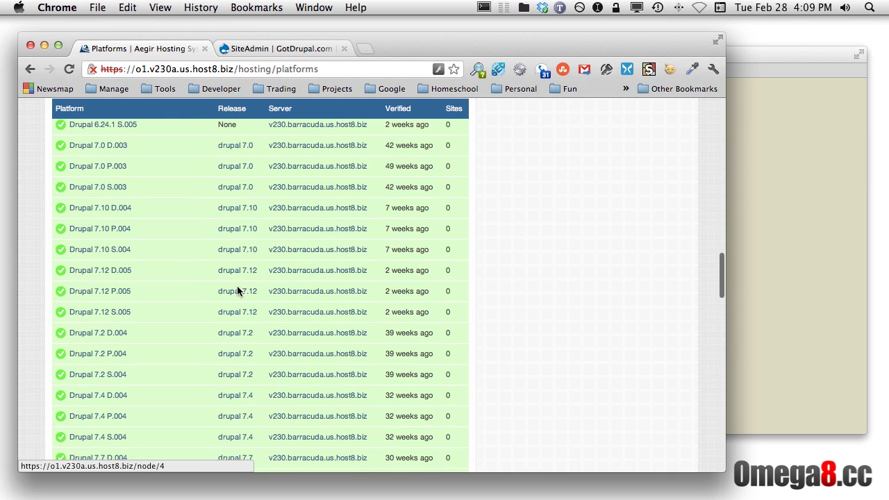
scroll(188, 357, down, 20)
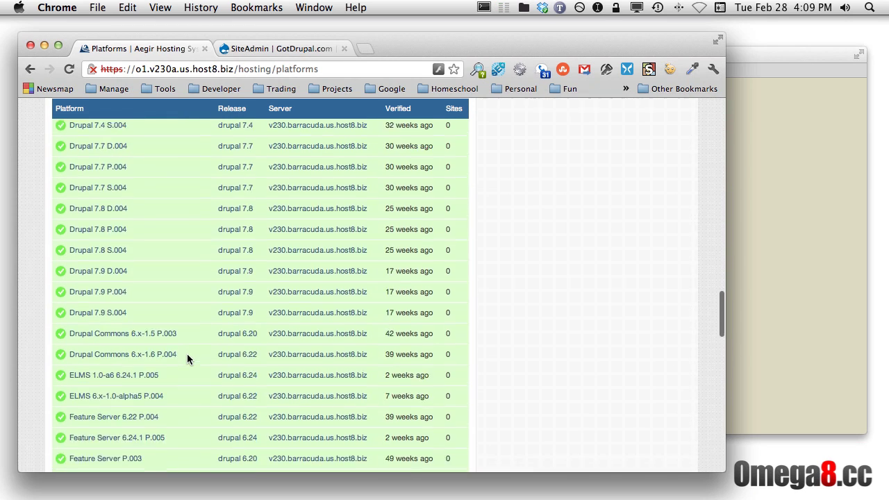
scroll(188, 357, up, 10)
scroll(187, 354, up, 20)
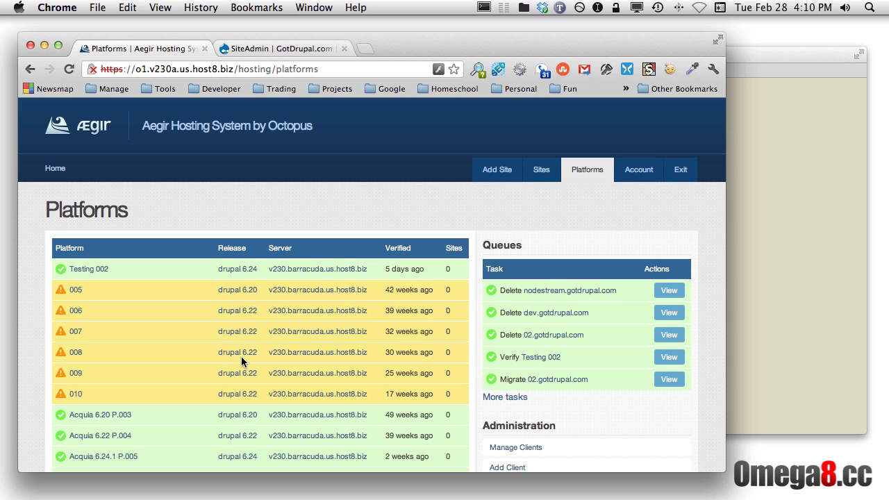
- Open gotdrupal.com from the Aegir Sites list and check its site details, including the platform it runs on
click(541, 173)
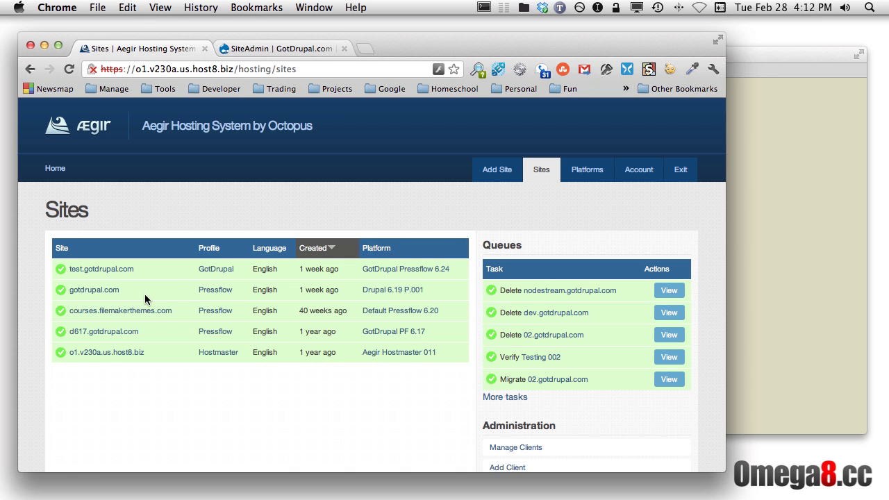
click(95, 291)
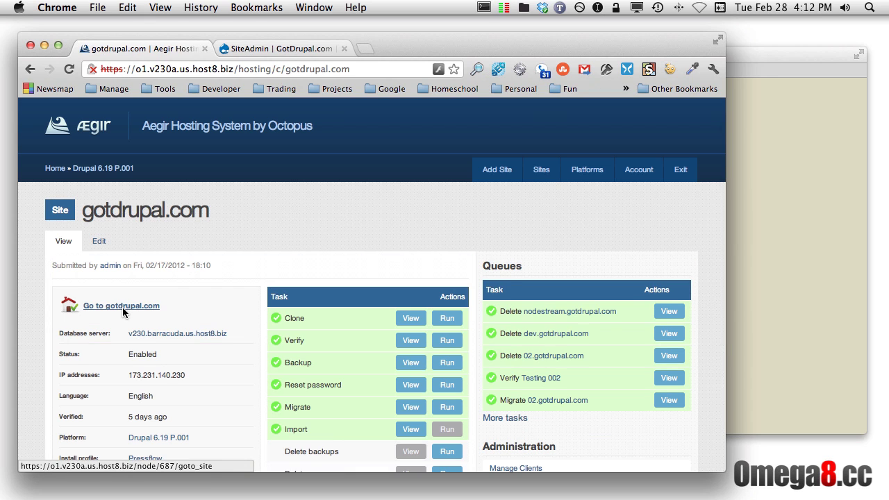
scroll(255, 315, down, 3)
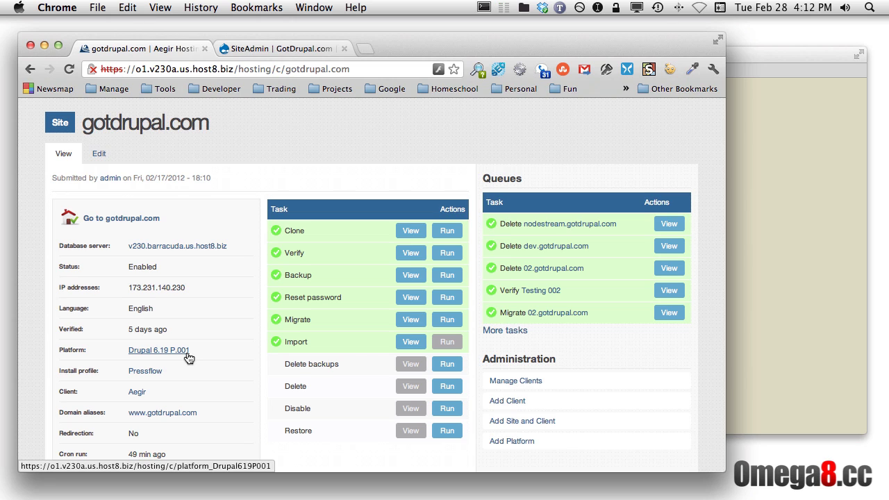
scroll(189, 355, up, 3)
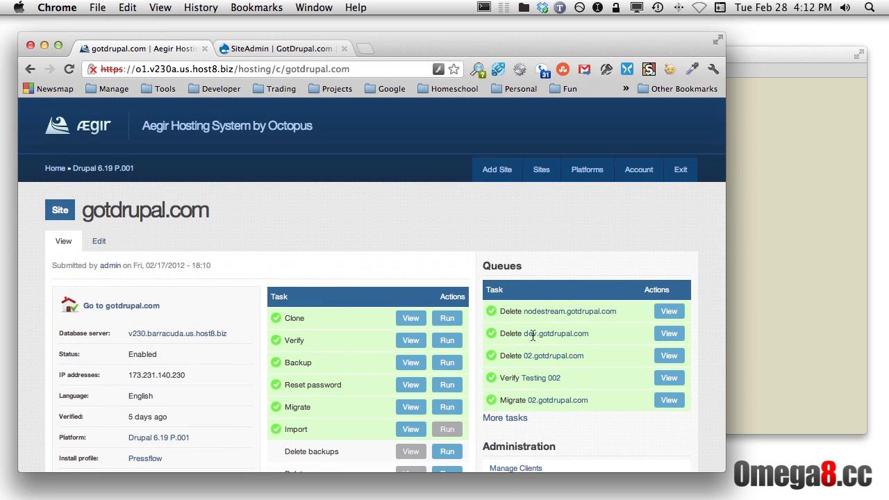
- Look through the Aegir Platforms list down to the Drupal 6 and 7 entries and return to its start
click(587, 171)
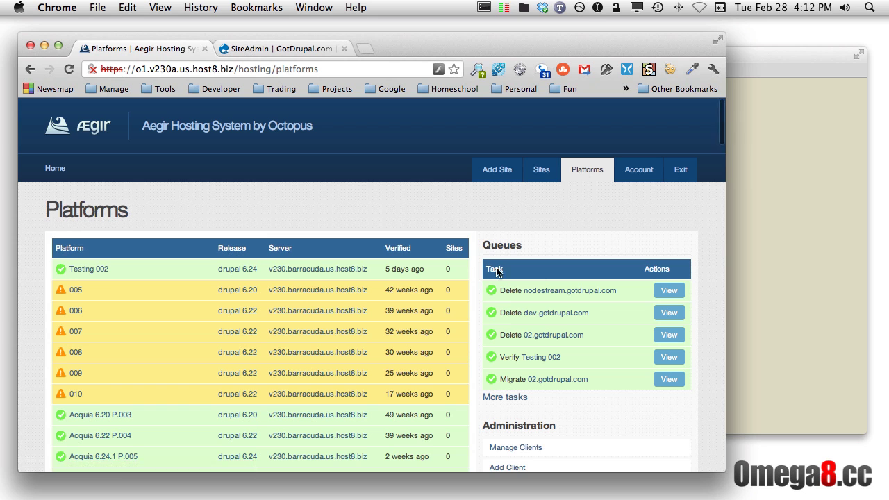
scroll(435, 316, down, 6)
scroll(436, 315, down, 10)
scroll(436, 320, down, 7)
scroll(436, 318, down, 5)
scroll(436, 318, down, 5)
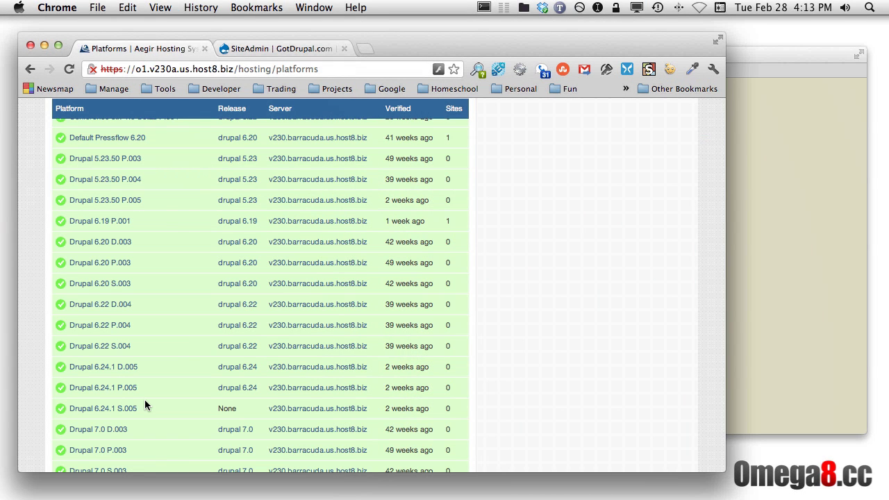
scroll(148, 406, up, 3)
scroll(149, 399, up, 10)
scroll(150, 400, up, 5)
- Reopen the gotdrupal.com site page from the Sites list and review its details and available tasks
click(544, 175)
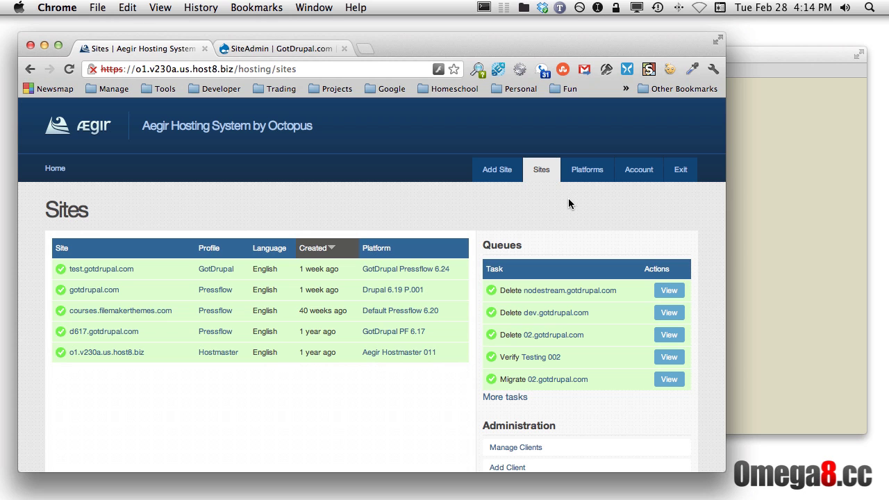
click(95, 291)
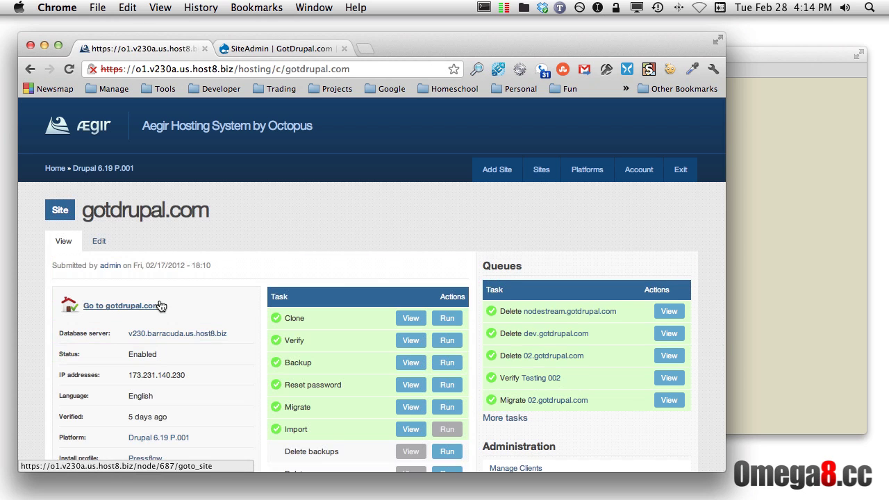
scroll(312, 317, down, 4)
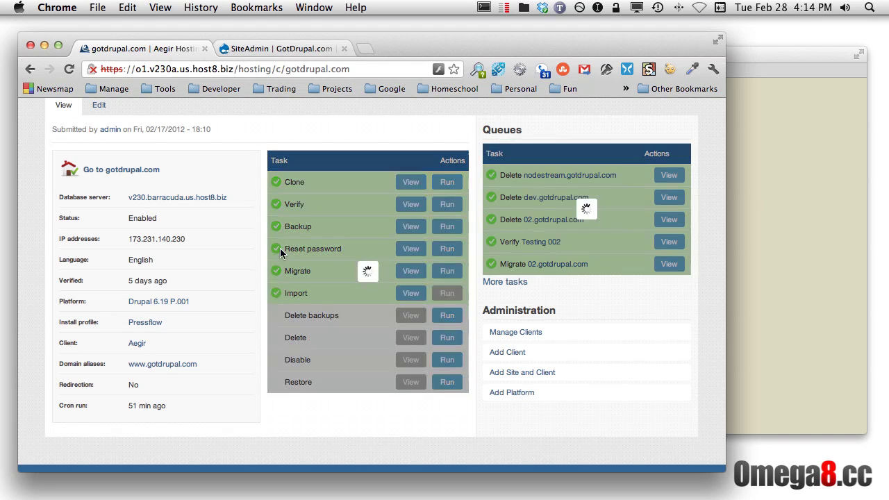
scroll(278, 252, up, 3)
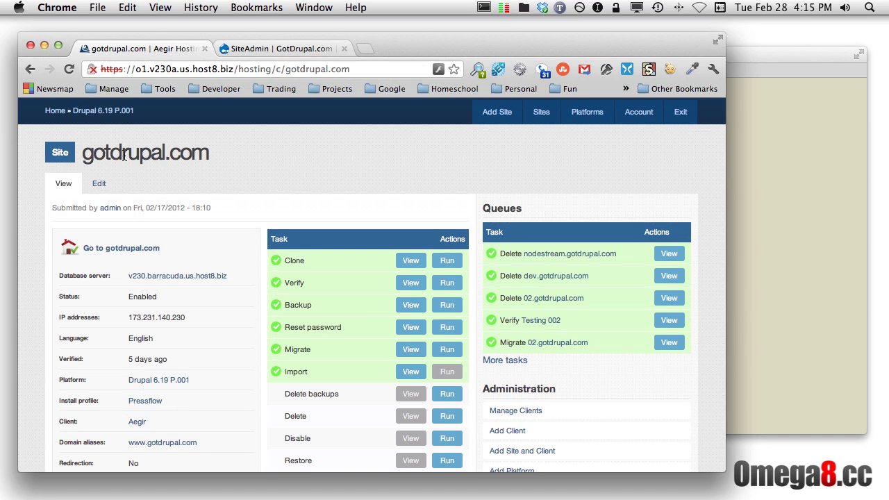
scroll(209, 208, down, 1)
scroll(212, 213, down, 2)
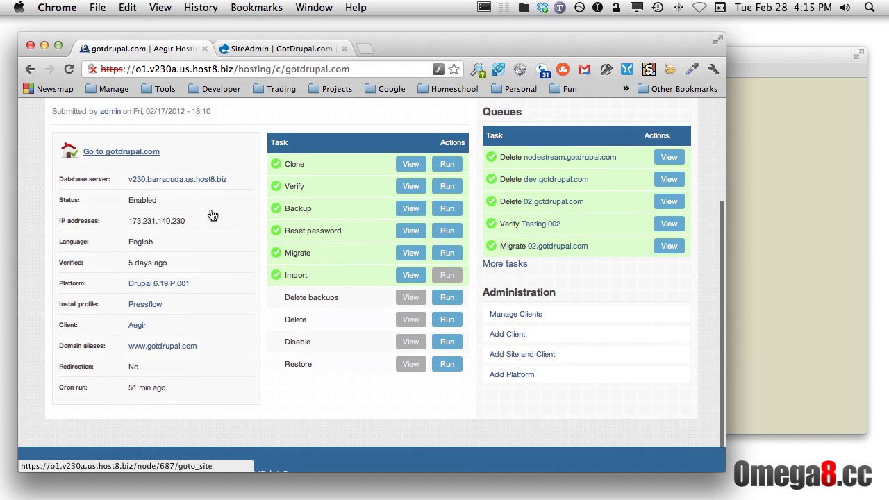
scroll(170, 139, up, 2)
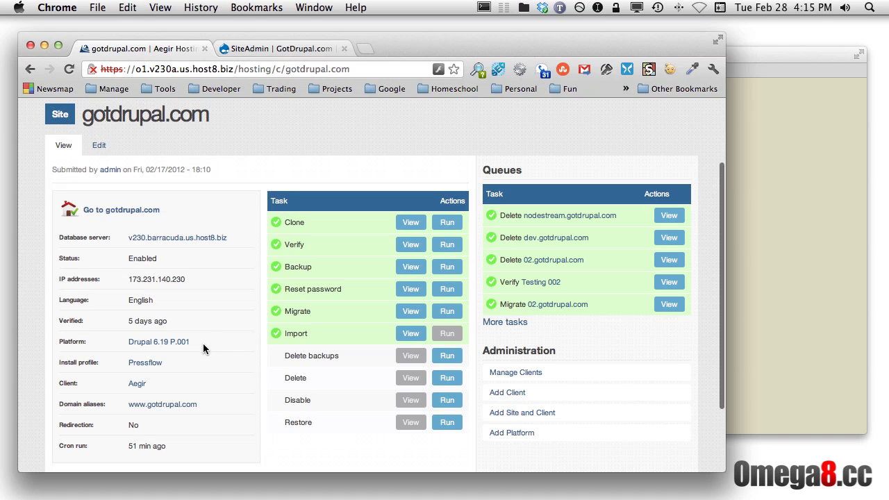
- Open the Drupal 6.19 P.001 platform that hosts gotdrupal.com and copy its publish path, /data/disk/o1/distro/001/pressflow
click(168, 347)
scroll(258, 368, down, 2)
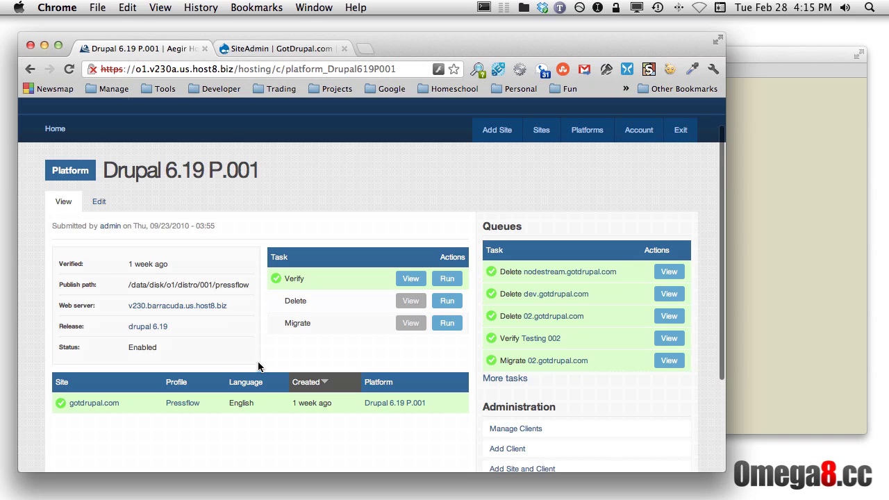
drag(103, 171, 260, 174)
drag(59, 284, 247, 285)
key(super+c)
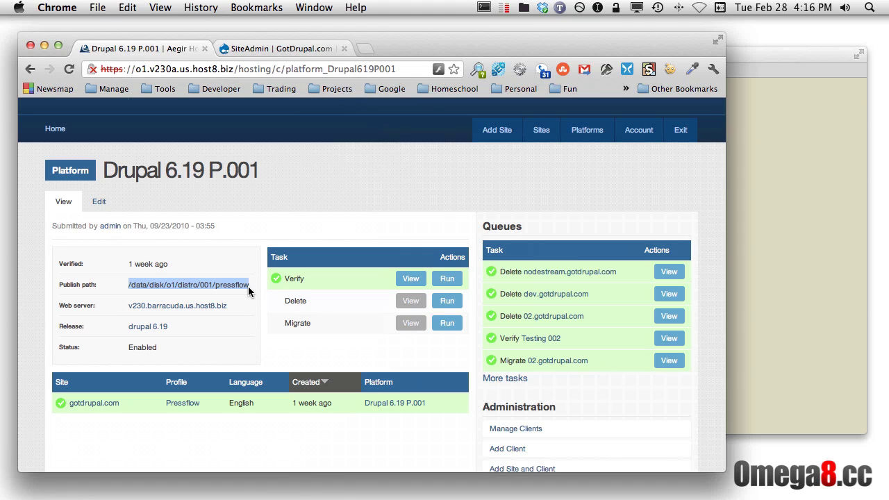
- Switch to ForkLift, show the favorites and open the o1.ftp static server favorite for editing
key(super+Tab)
key(super+shift+Tab)
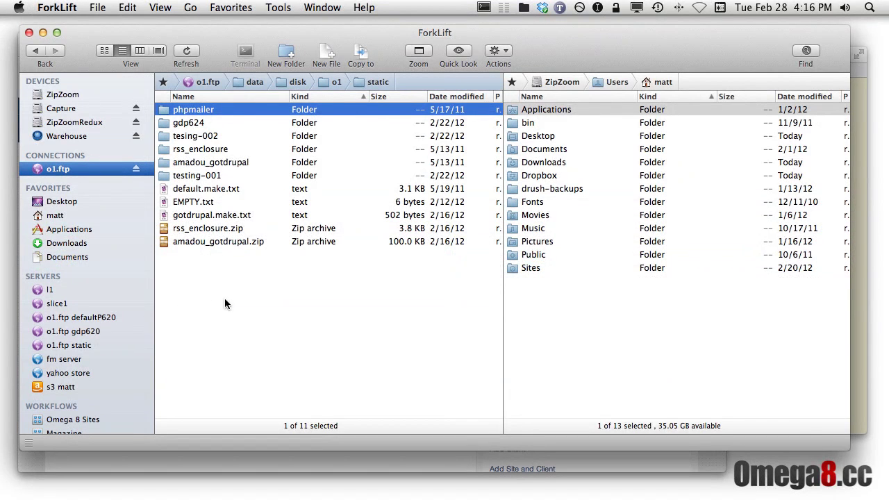
click(233, 7)
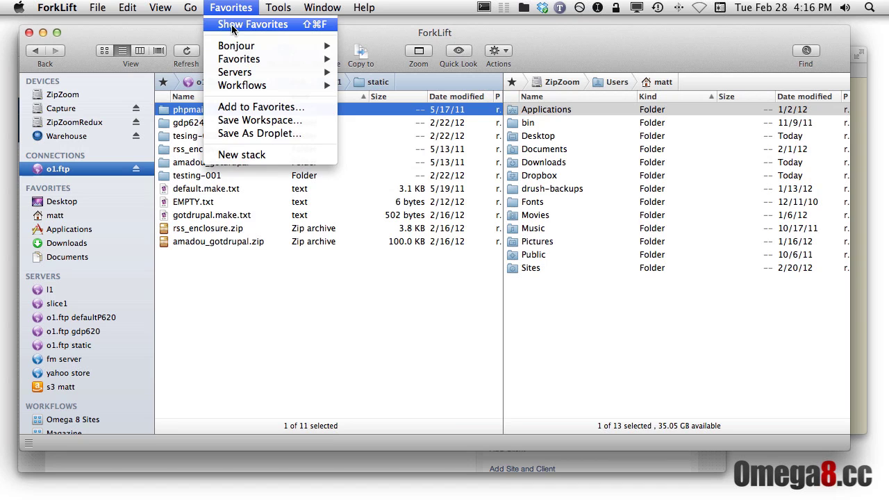
click(232, 27)
scroll(360, 347, down, 2)
scroll(361, 349, down, 2)
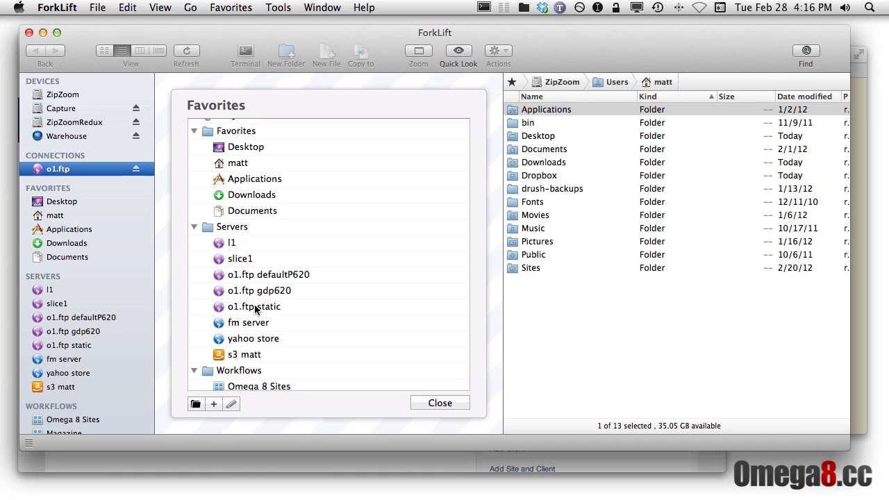
click(257, 307)
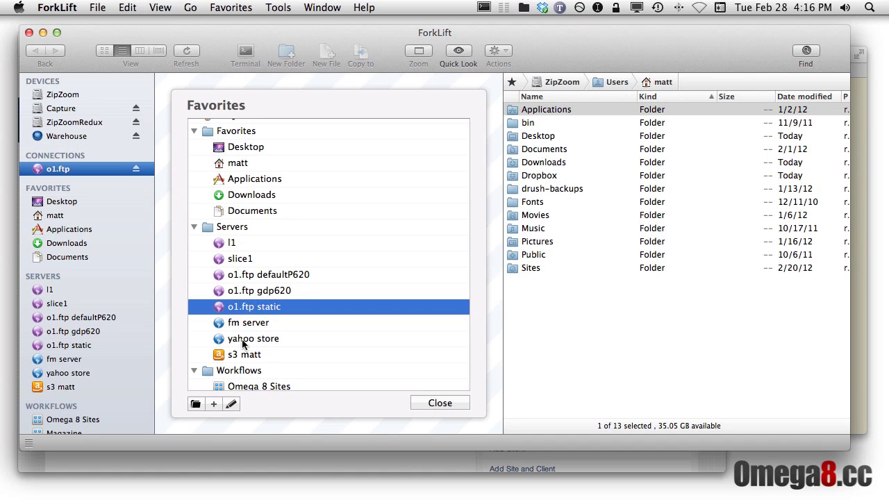
click(231, 403)
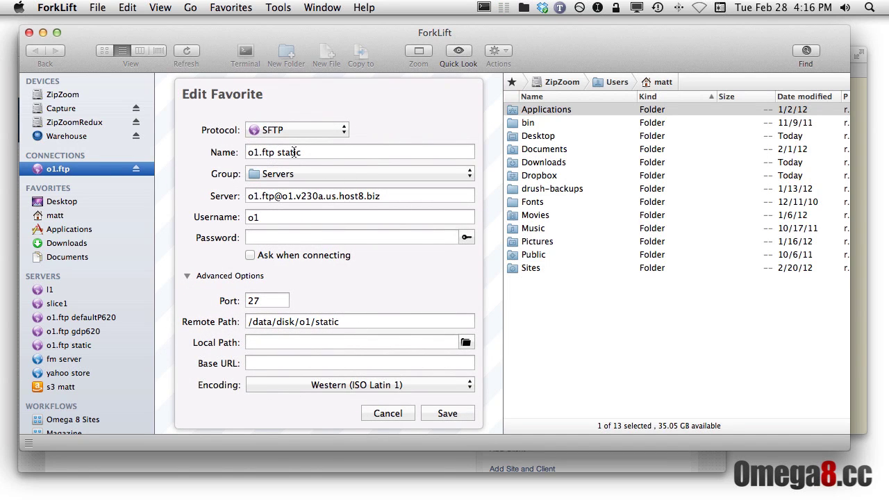
- Check the favorite's name, server, username, port and remote path, and close the favorites without saving any change
drag(297, 152, 248, 153)
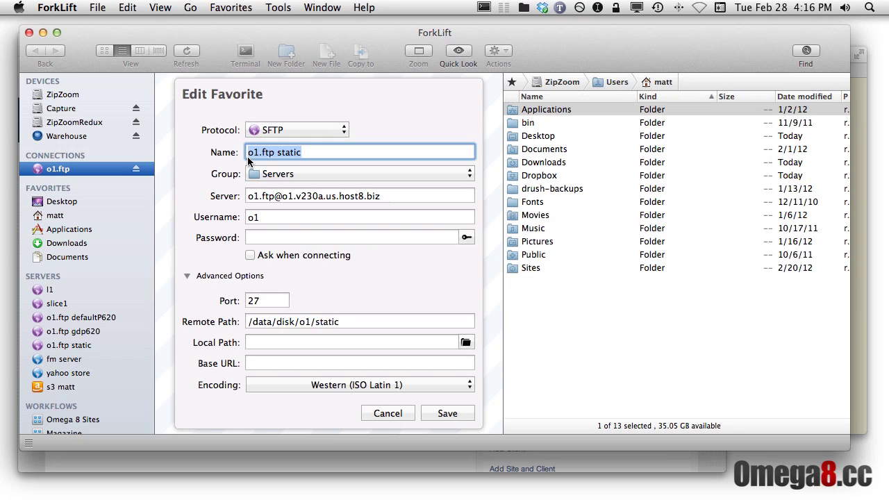
click(373, 195)
key(Tab)
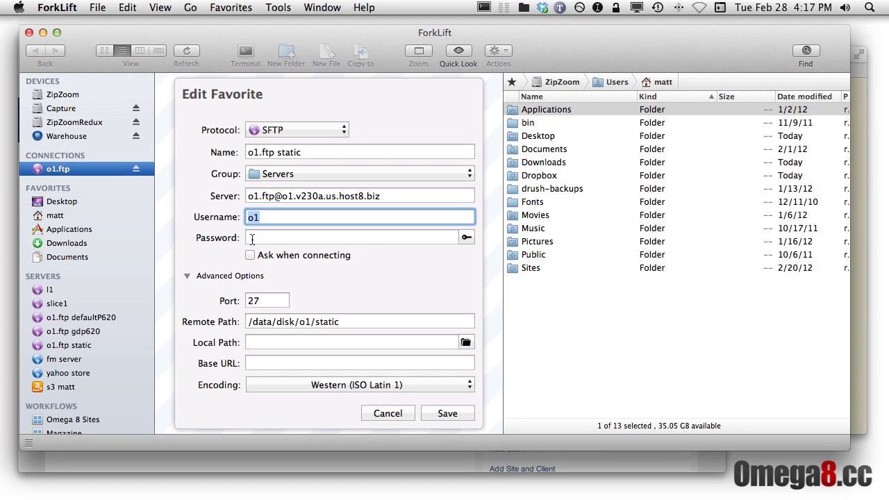
click(248, 301)
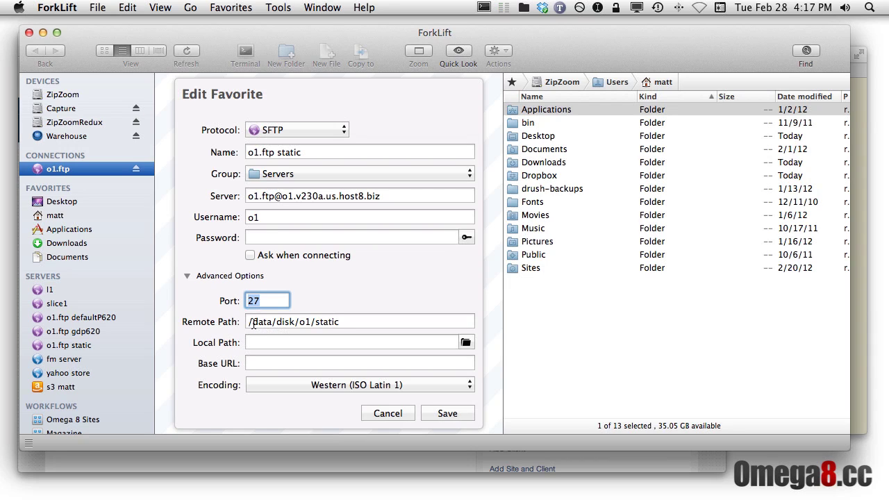
drag(249, 322, 355, 331)
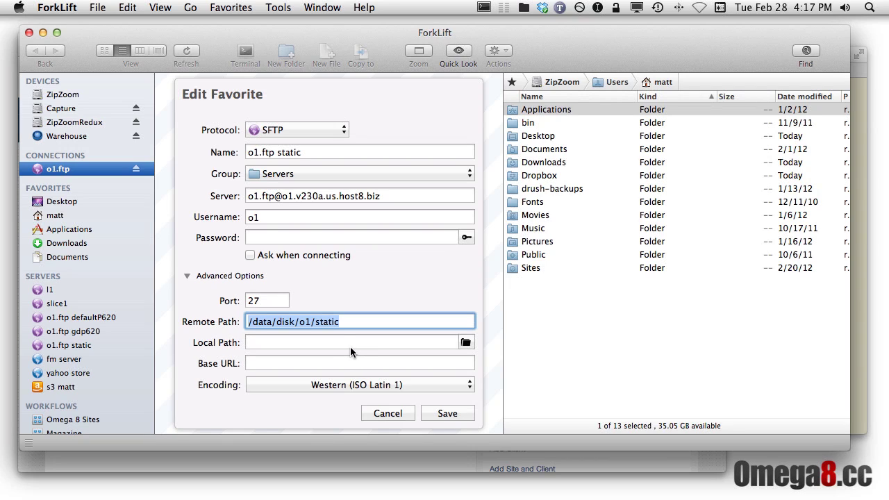
click(390, 414)
click(421, 406)
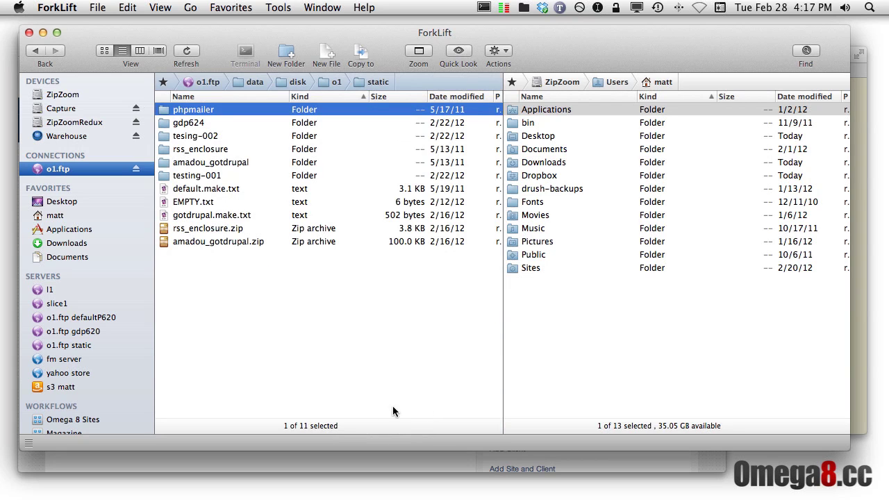
- Connect to the o1.ftp gdp620 server, and duplicate the o1.ftp defaultP620 server favorite
click(54, 333)
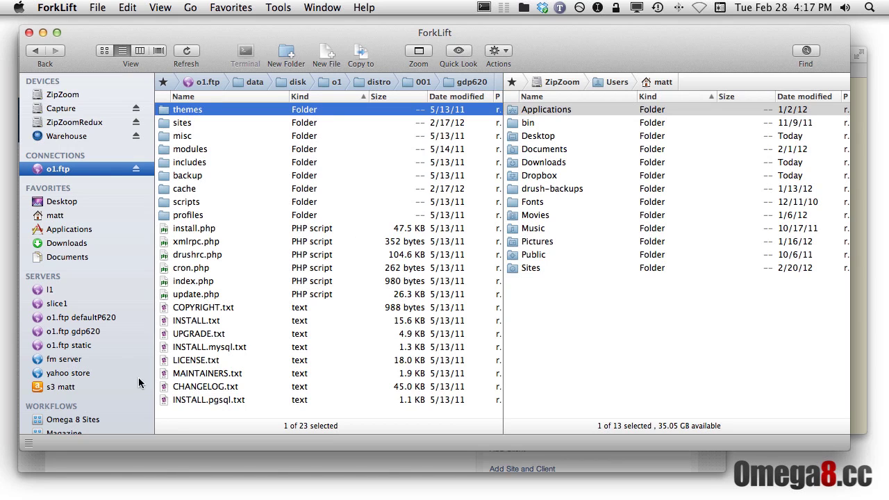
key(super+b)
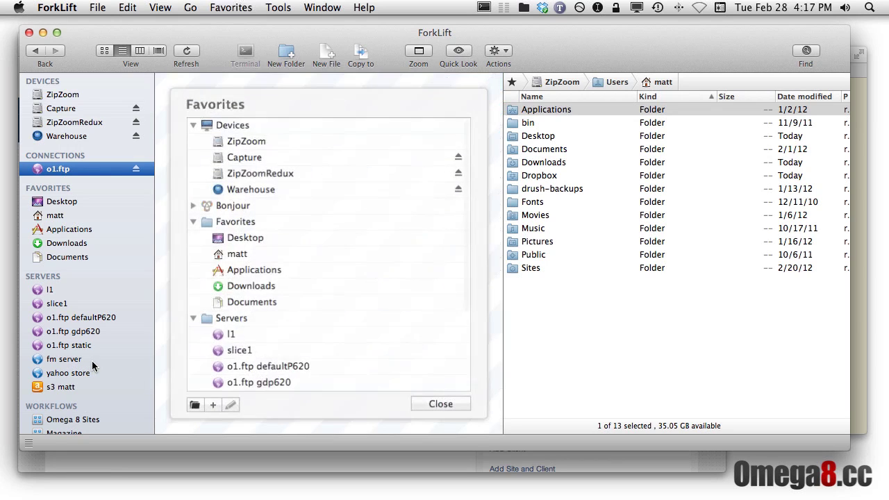
click(250, 368)
right_click(250, 368)
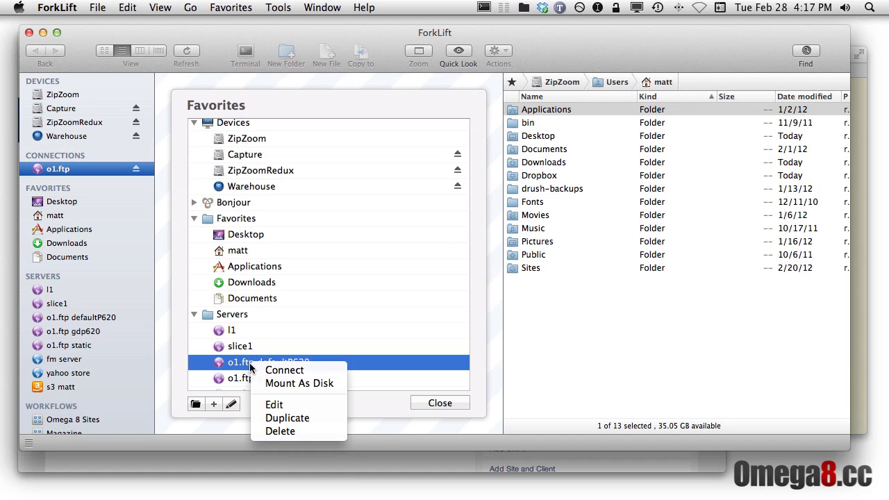
click(275, 409)
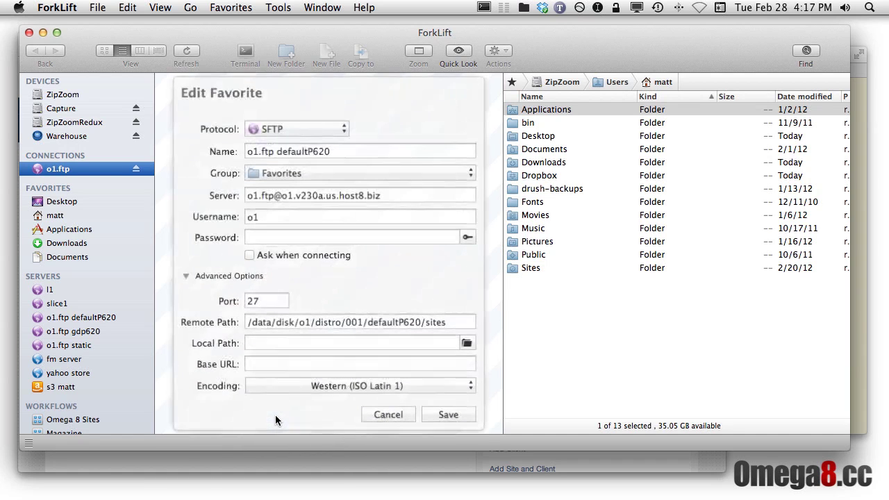
- Name the duplicated favorite o1.ftp pressflow, set its remote path to /data/disk/o1/distro/001/pressflow, and save it
drag(331, 152, 275, 154)
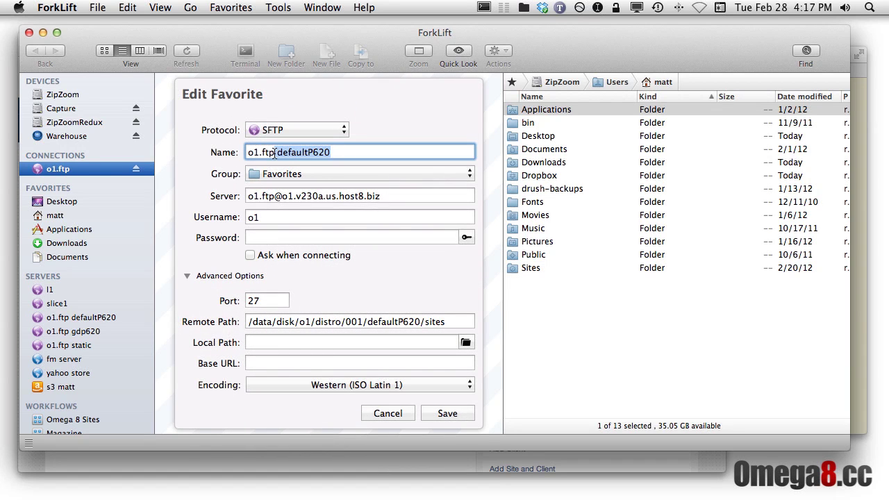
text(press)
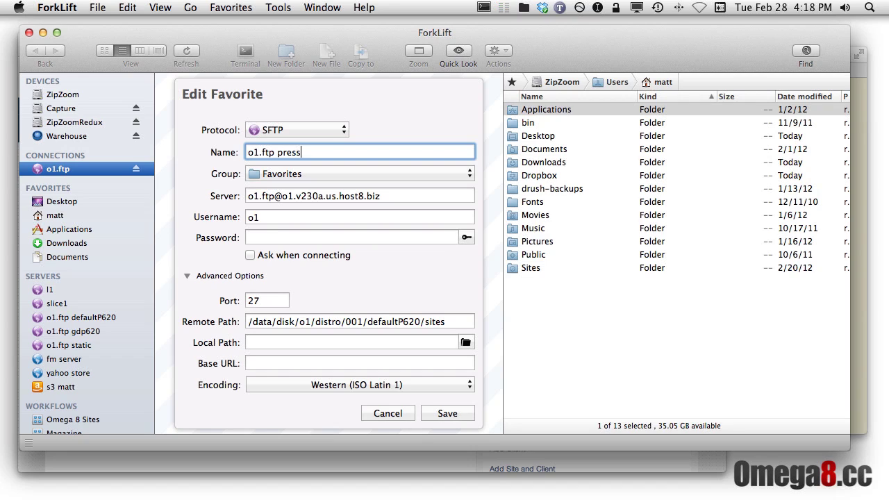
text(flow)
triple_click(452, 322)
key(BackSpace)
key(super+v)
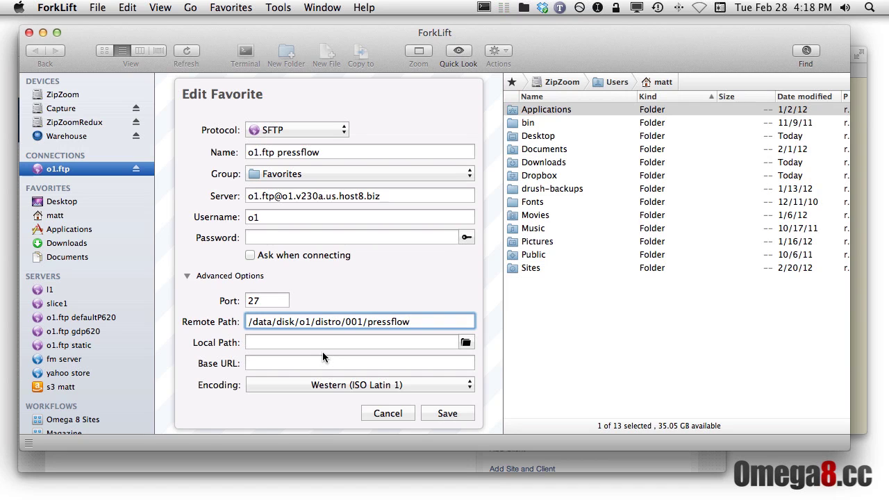
click(463, 415)
click(445, 404)
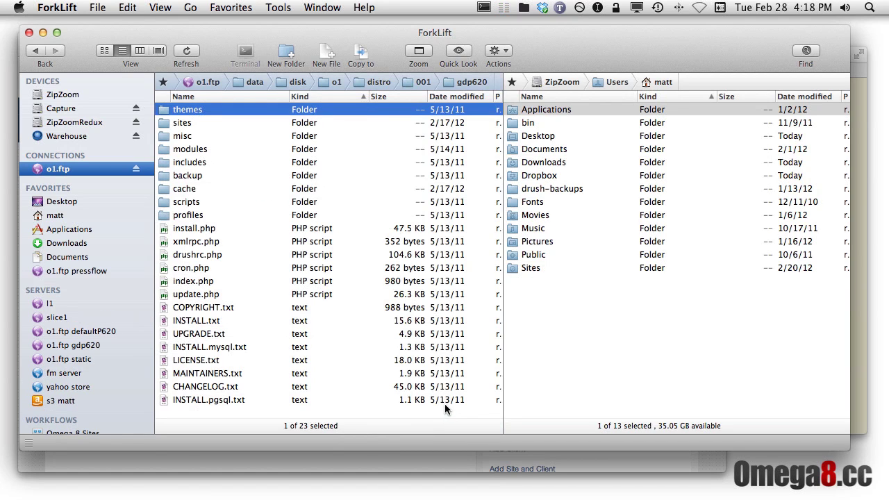
- Move the o1.ftp pressflow favorite into Servers below o1.ftp defaultP620, and connect to it to open its sites folder
drag(67, 271, 78, 328)
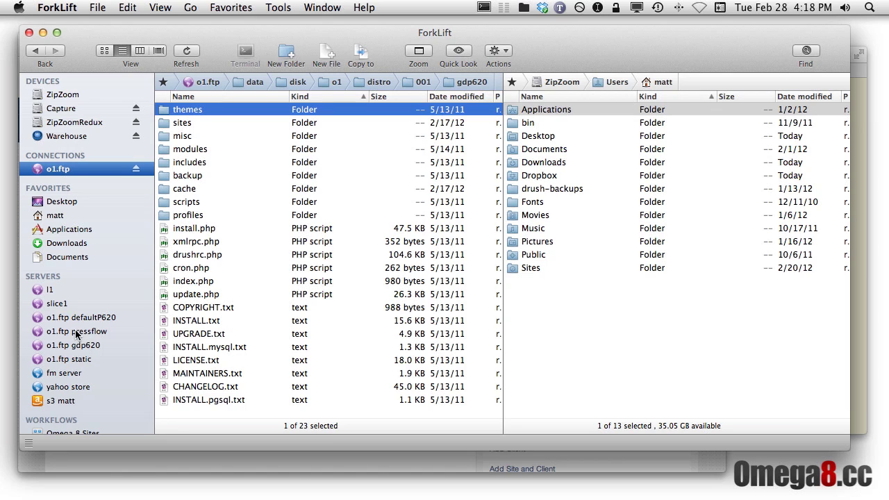
click(76, 333)
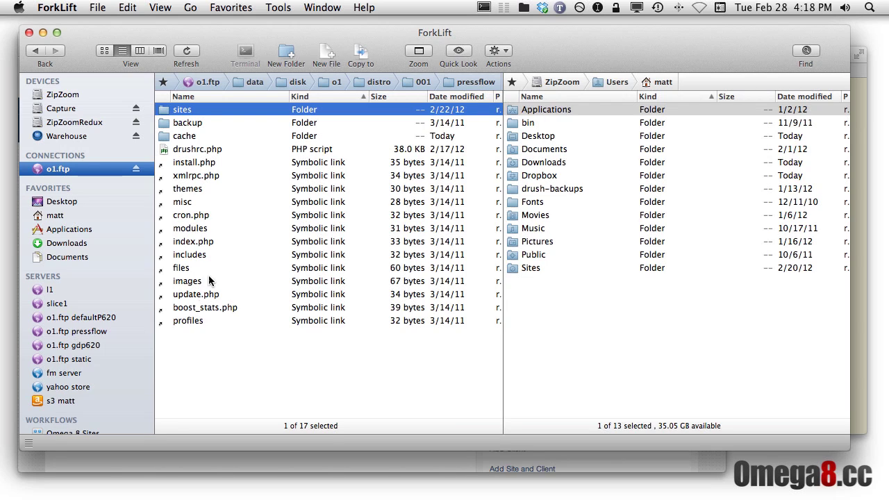
double_click(188, 114)
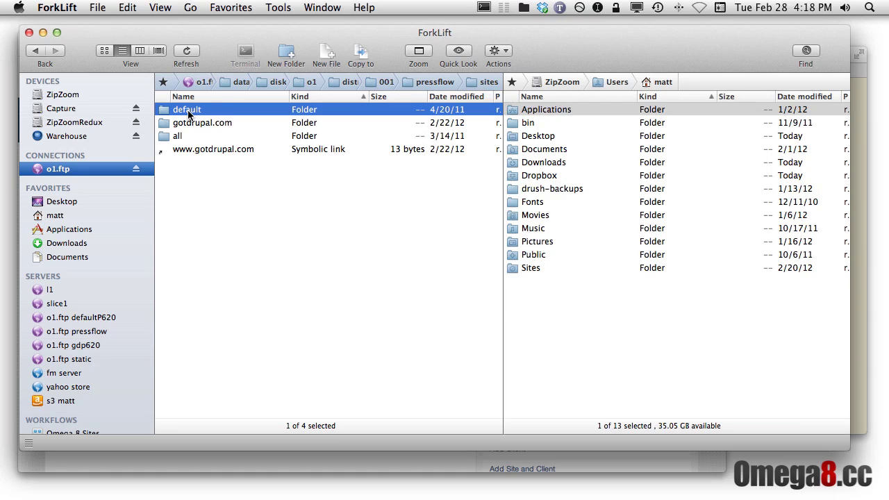
- Open the gotdrupal.com folder within sites and look over its files, modules and themes folders
click(193, 123)
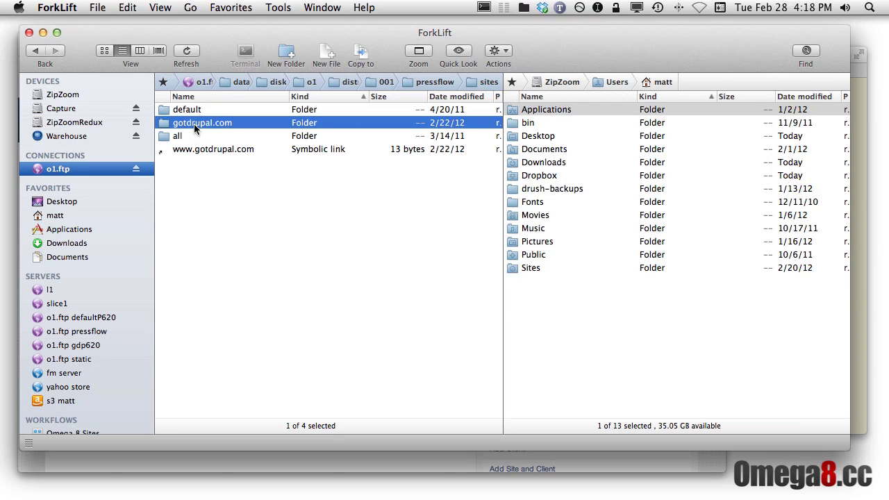
double_click(191, 123)
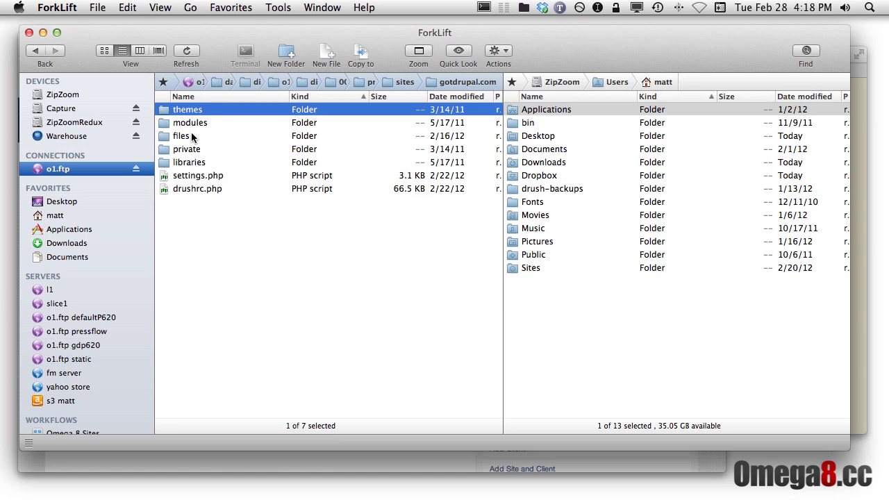
click(194, 136)
click(207, 122)
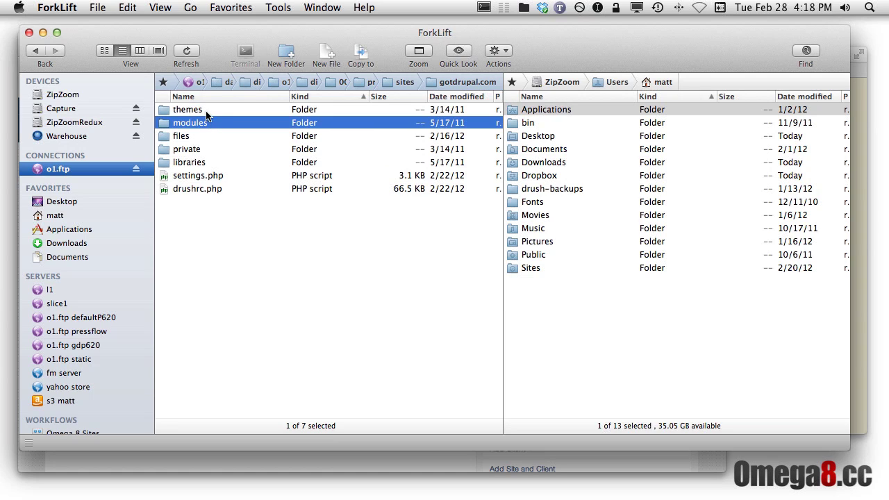
click(207, 110)
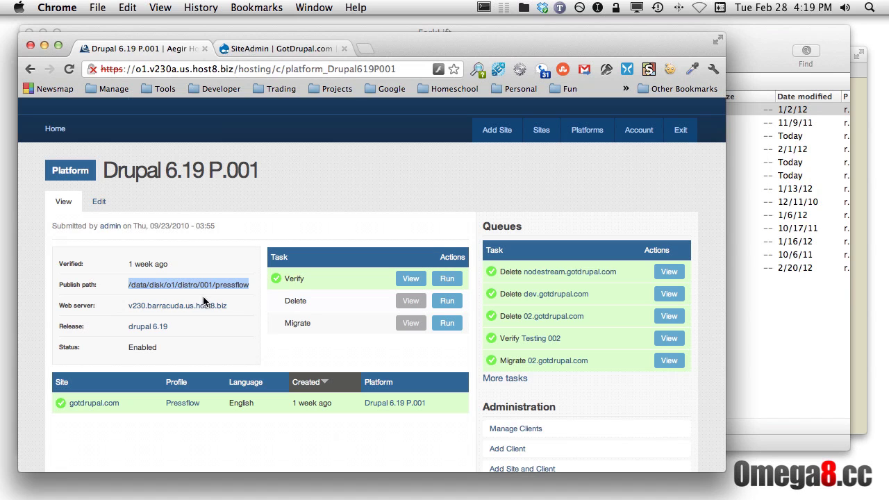
- Switch to Terminal and connect to the Aegir server with ssh o8
click(751, 342)
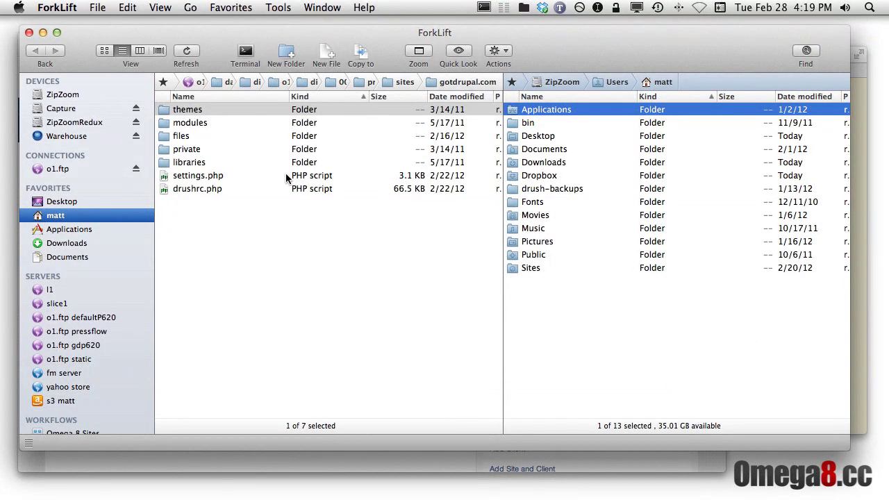
key(super+alt+t)
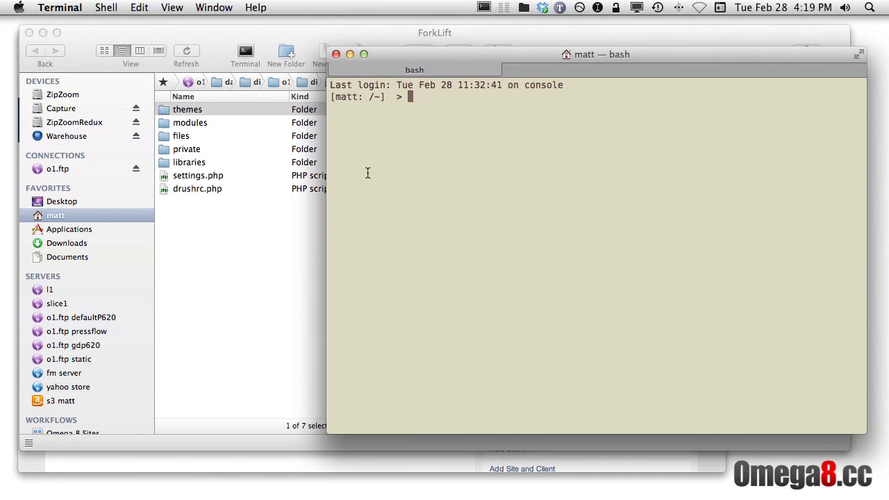
text(ssh o8)
key(Return)
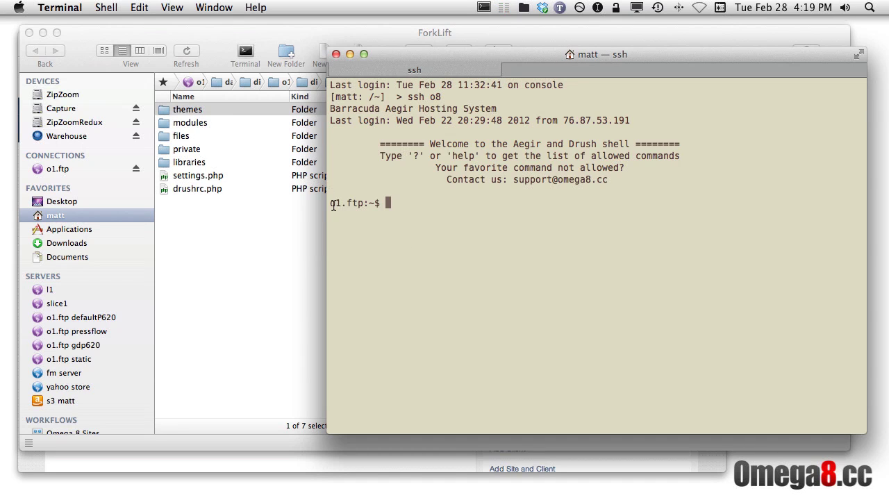
- Read the welcome text of the server shell and list the allowed commands with help
drag(329, 204, 363, 203)
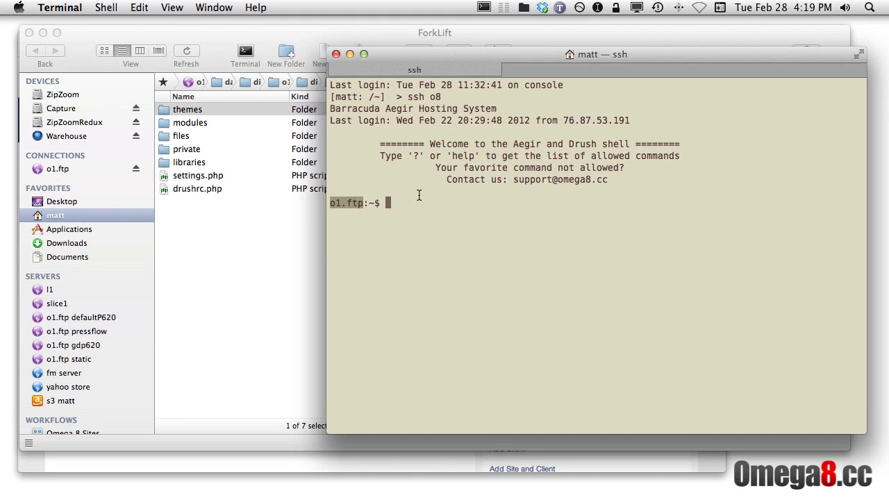
drag(380, 156, 477, 157)
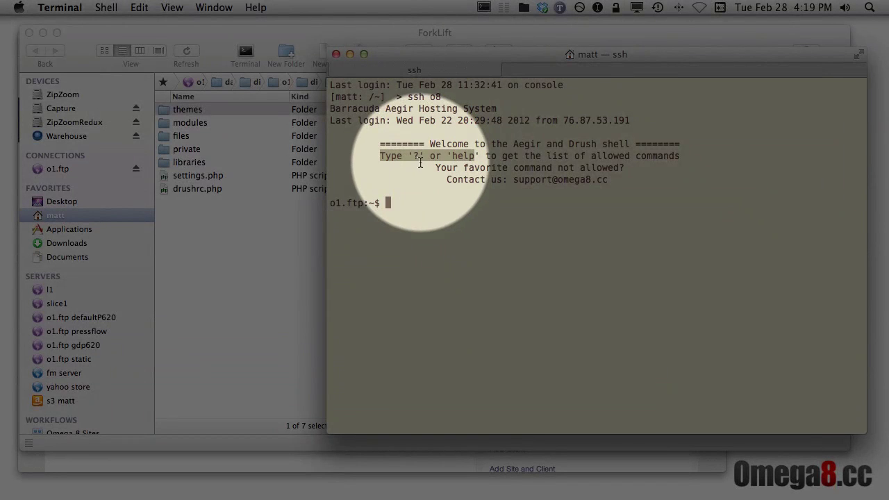
text(help)
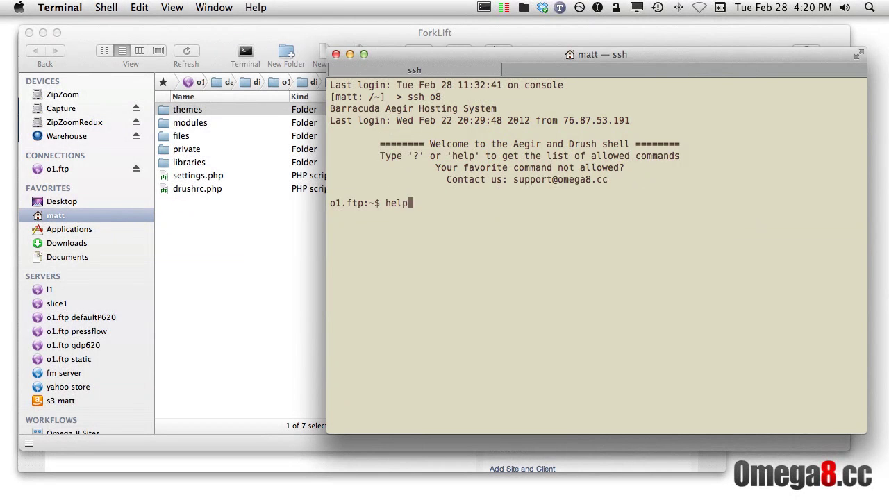
key(Return)
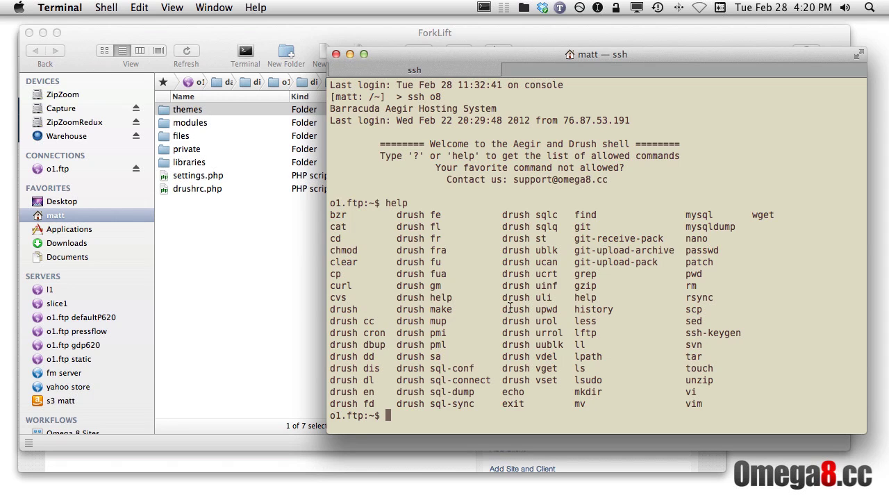
- Switch to Chrome and copy the publish path of the Drupal 6.19 P.001 platform
key(super+Tab)
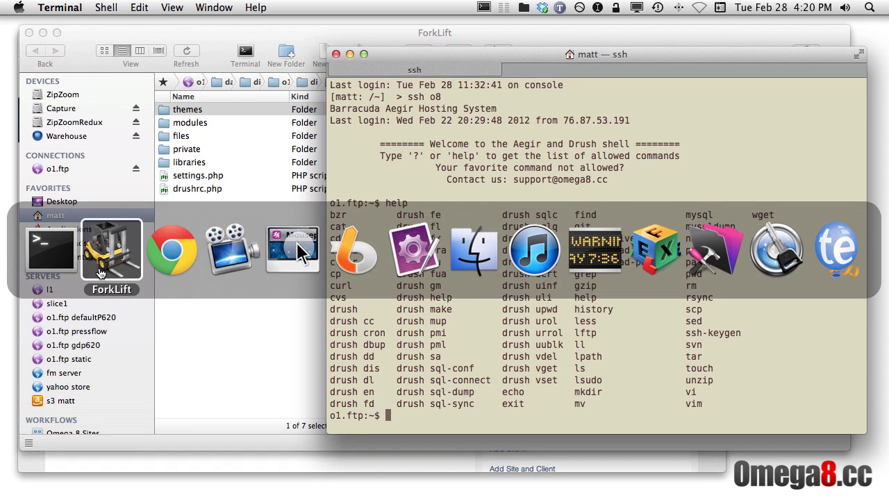
click(149, 271)
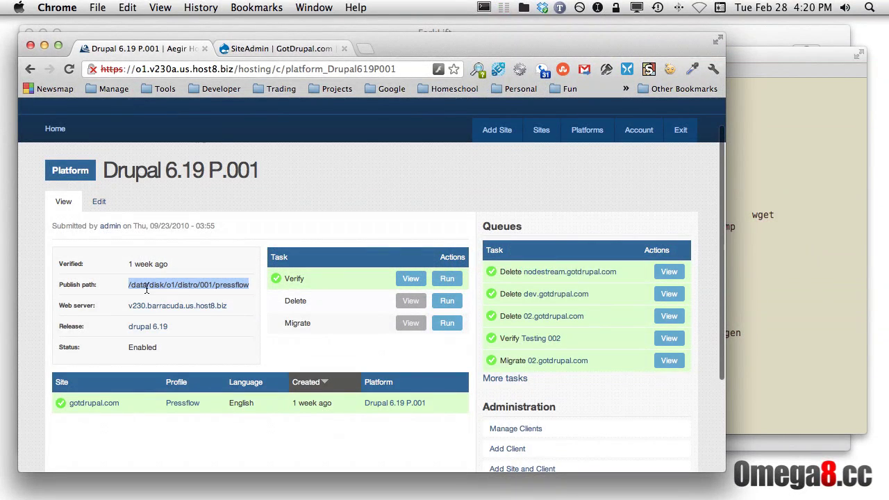
click(127, 289)
drag(128, 286, 251, 287)
key(super+c)
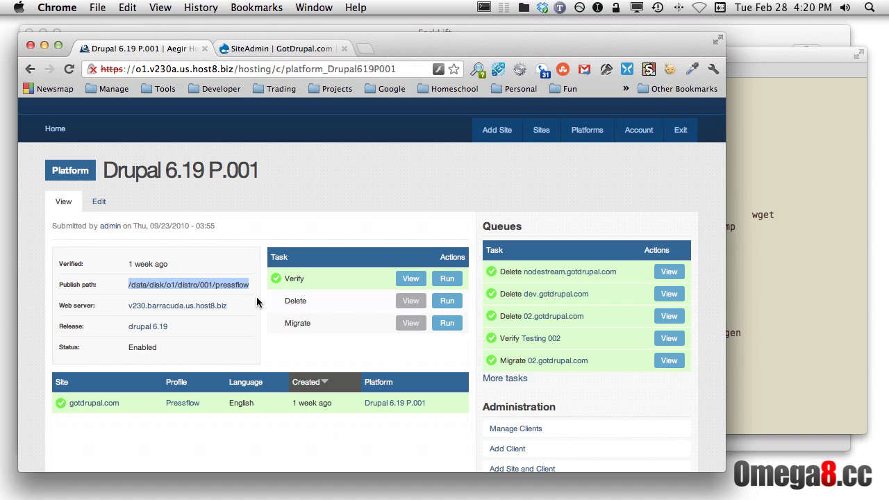
- In Terminal, change to the directory /data/disk/o1/distro/001/pressflow and list its contents with ll
key(super+Tab)
text(cd)
key(super+v)
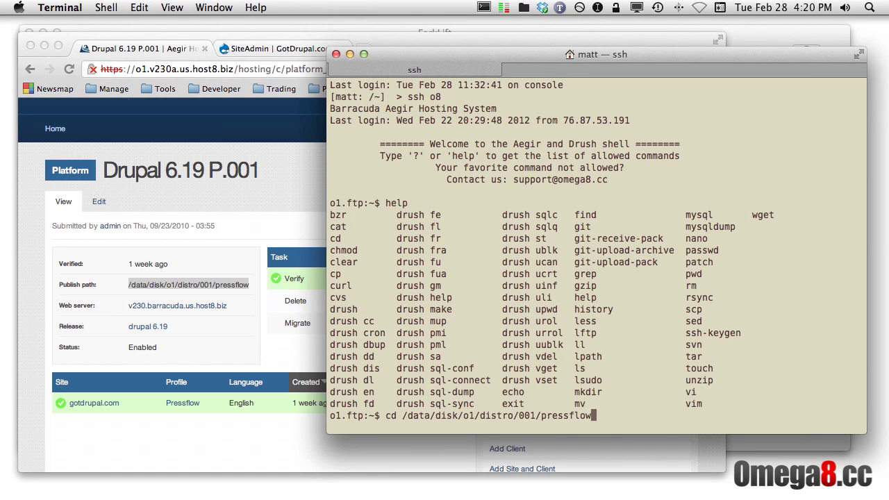
key(Return)
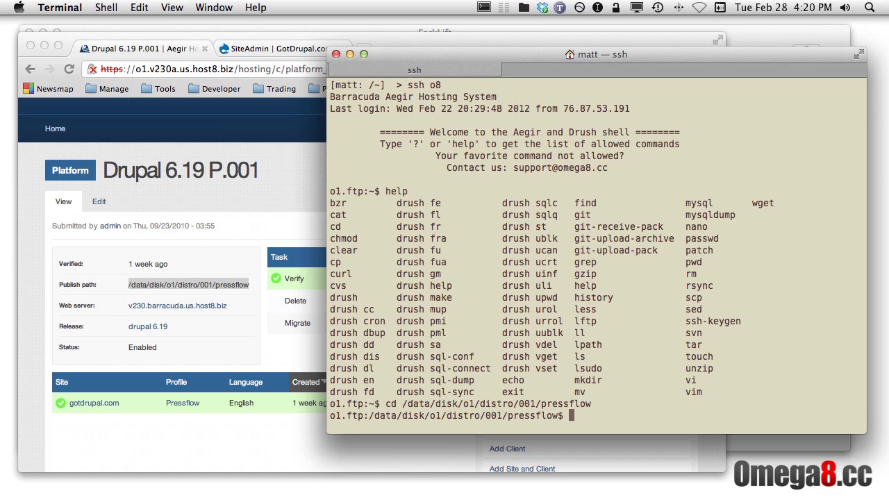
text(ll)
key(Return)
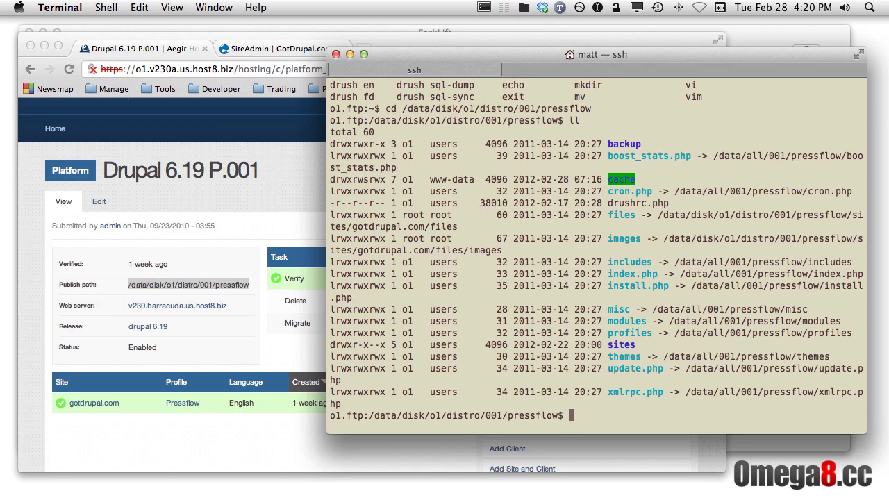
- Change into the platform's sites/ directory and list its contents with ll
text(cd sites/)
key(Return)
text(ll)
key(Return)
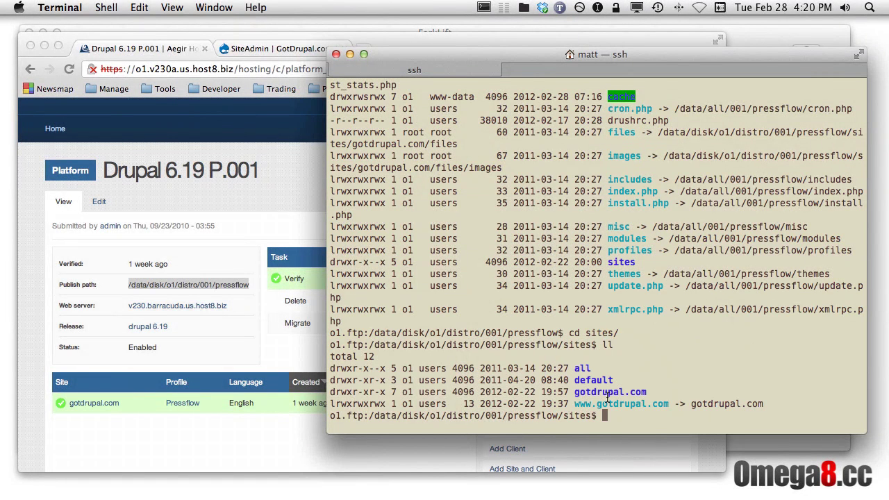
- Change into the gotdrupal.com/ site directory and list its contents with ll
text(cd got)
key(Tab)
key(Return)
text(ll)
key(Return)
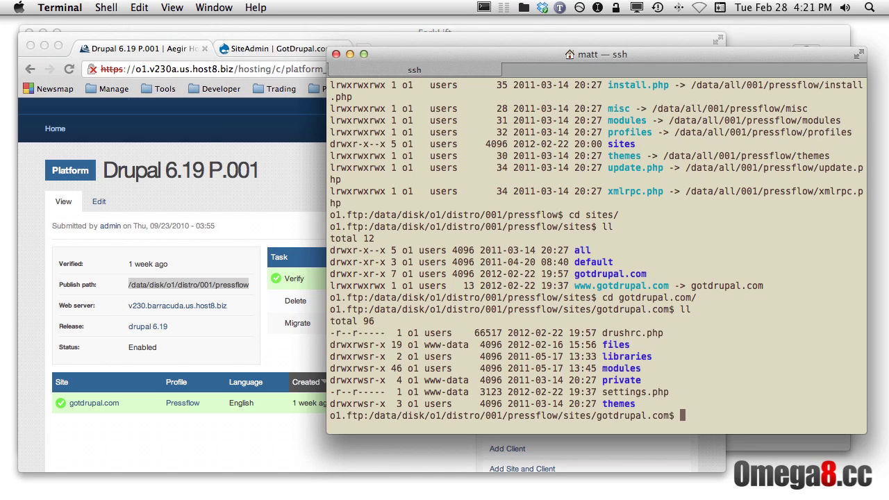
- Check the site with drush status, and list its modules and themes with drush sm
text(dr)
text(ush statu)
text(s)
key(Return)
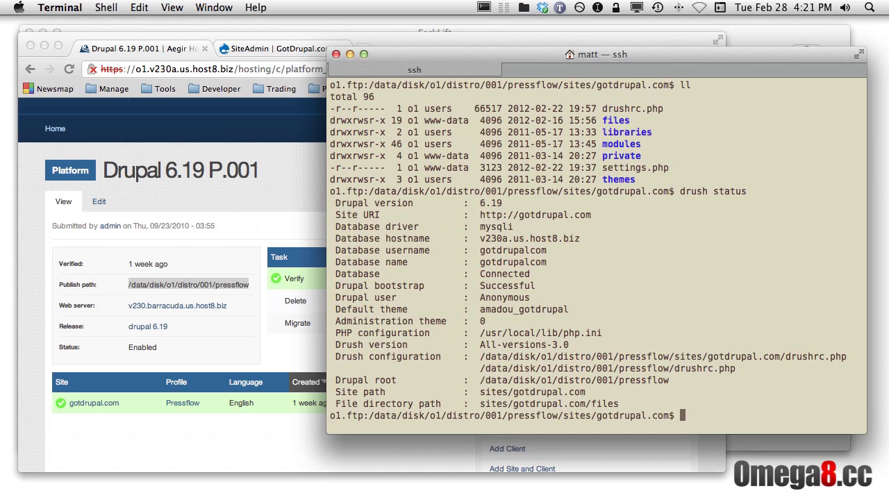
text(drush sm)
key(Return)
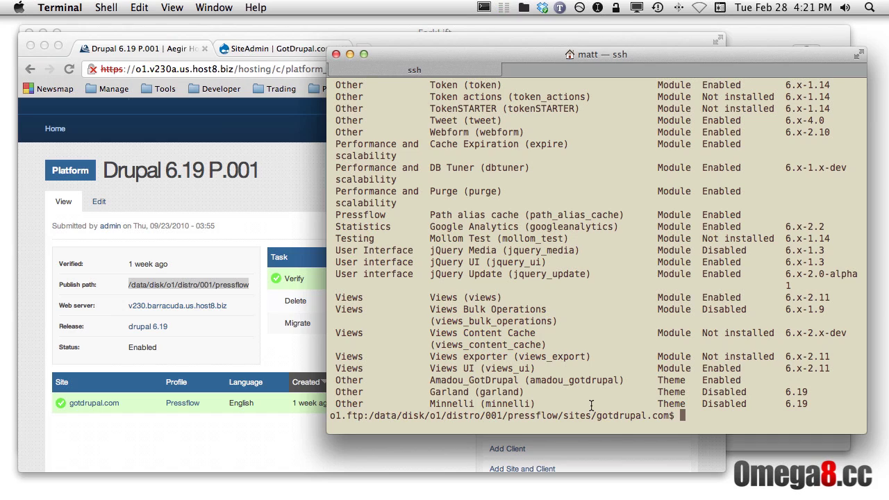
- Try to filter the module list with drush sm | grep Enabled, and read the shell's response
text(drush sm | grep)
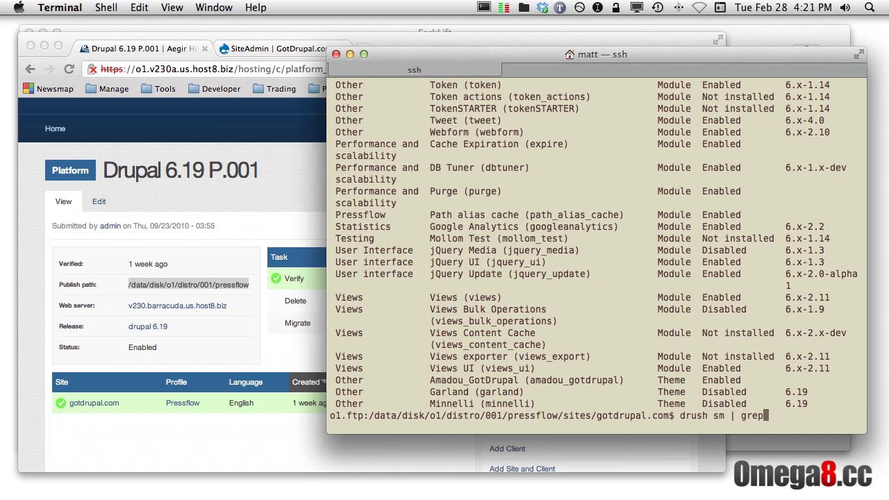
text( Enabled)
key(Return)
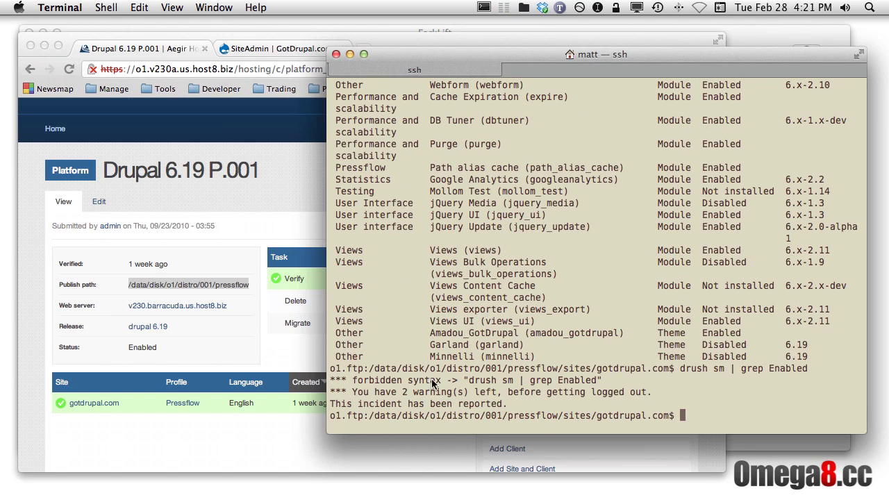
drag(467, 381, 596, 383)
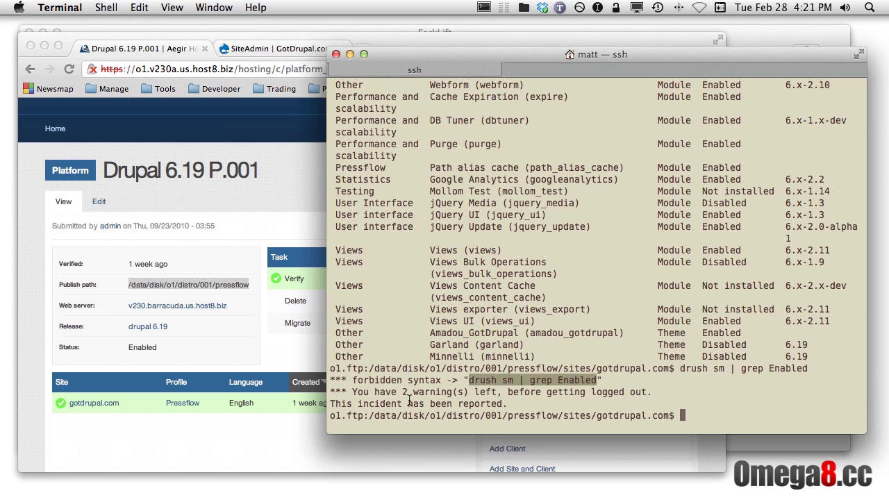
drag(353, 391, 635, 394)
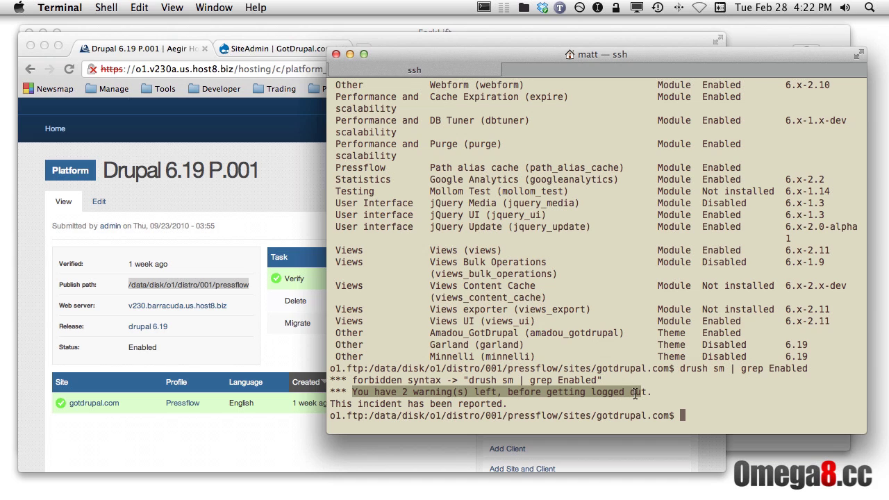
- Run drush help sm to look up the filter options of the module list, and examine the --status option
key(Up)
key(BackSpace)
key(BackSpace)
key(BackSpace)
key(BackSpace)
key(BackSpace)
key(BackSpace)
key(BackSpace)
key(BackSpace)
key(BackSpace)
key(BackSpace)
key(BackSpace)
key(BackSpace)
key(BackSpace)
key(BackSpace)
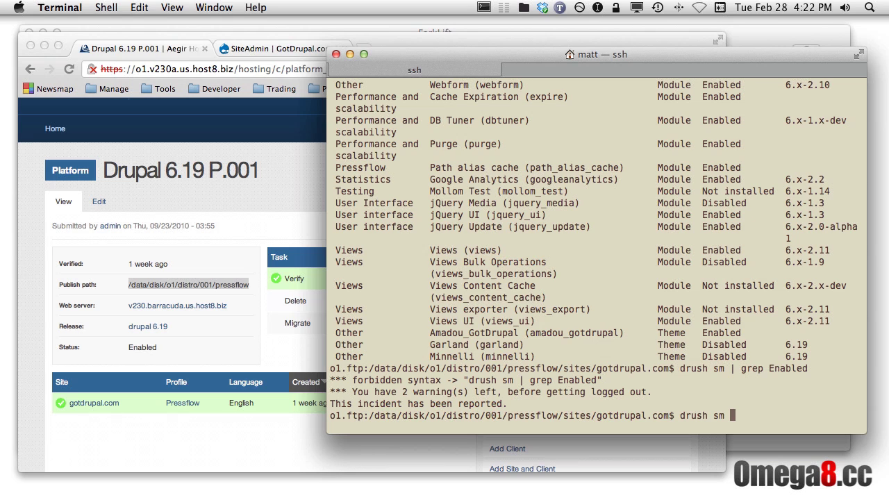
key(BackSpace)
key(BackSpace)
key(BackSpace)
text(help sm)
key(Return)
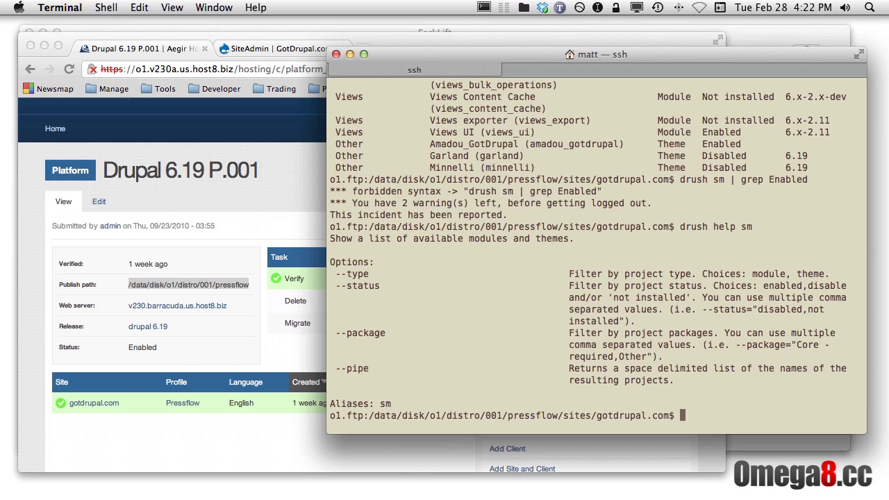
drag(336, 285, 381, 286)
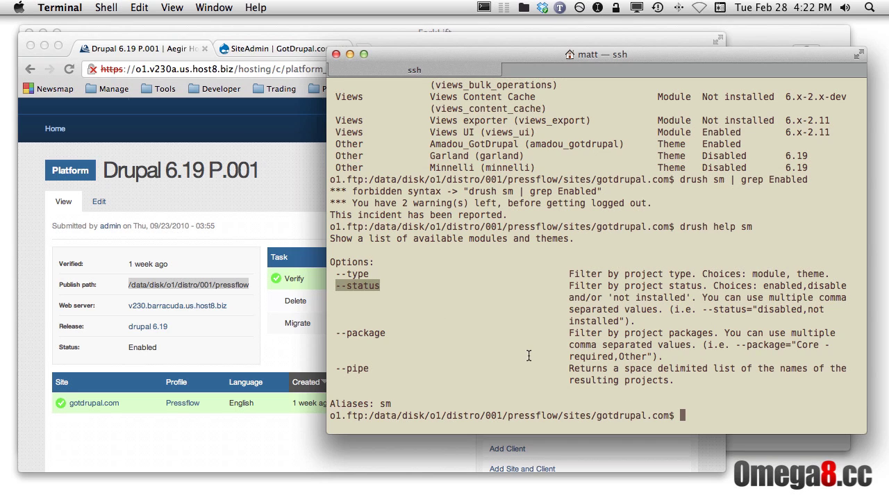
- List only the site's enabled modules and themes with drush sm --status='Enabled'
key(Up)
key(BackSpace)
key(BackSpace)
key(BackSpace)
key(BackSpace)
key(BackSpace)
key(BackSpace)
key(BackSpace)
text(s)
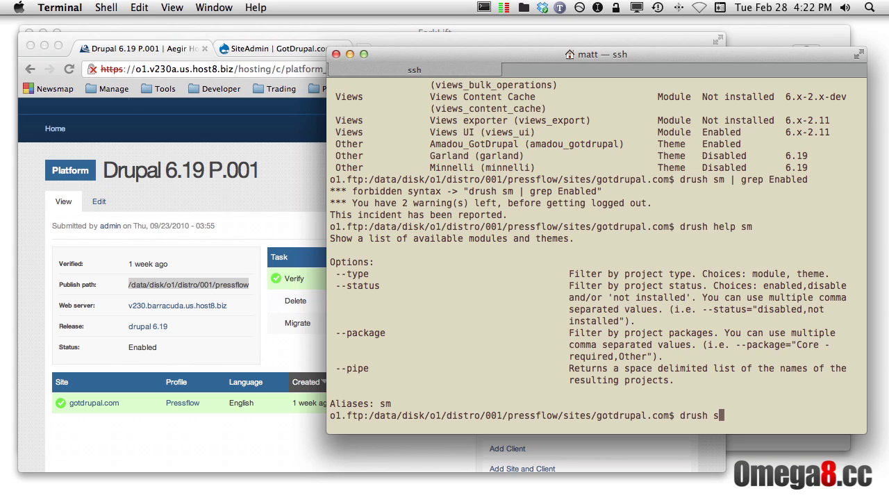
text(m --status='Enabled')
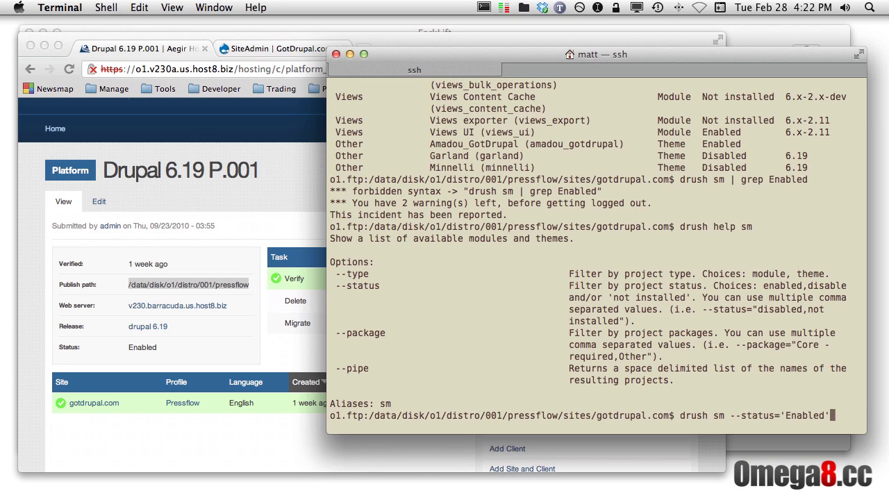
key(Return)
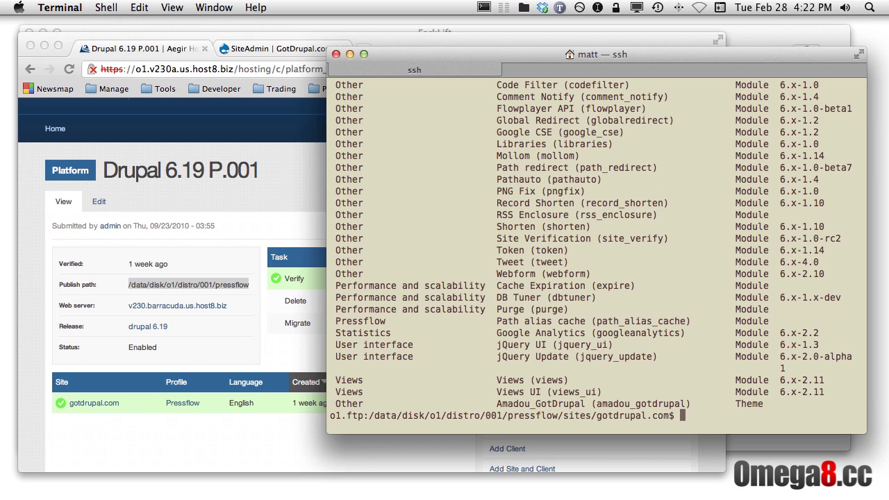
click(184, 287)
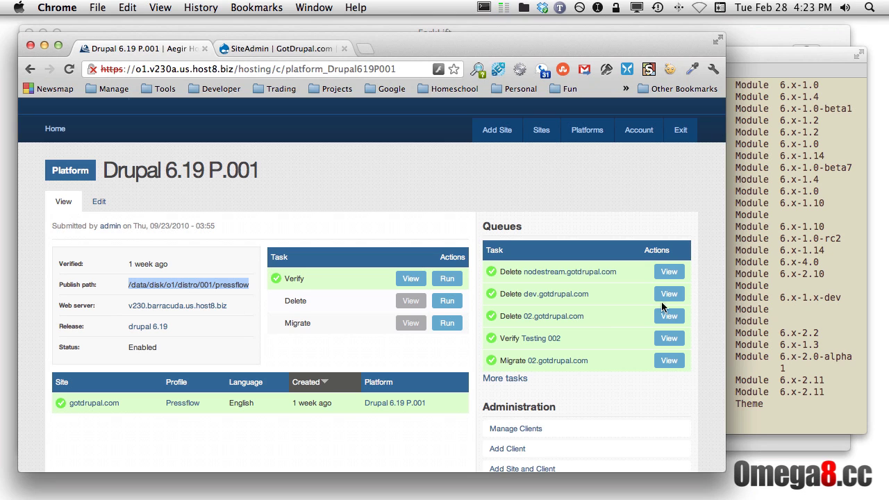
click(759, 296)
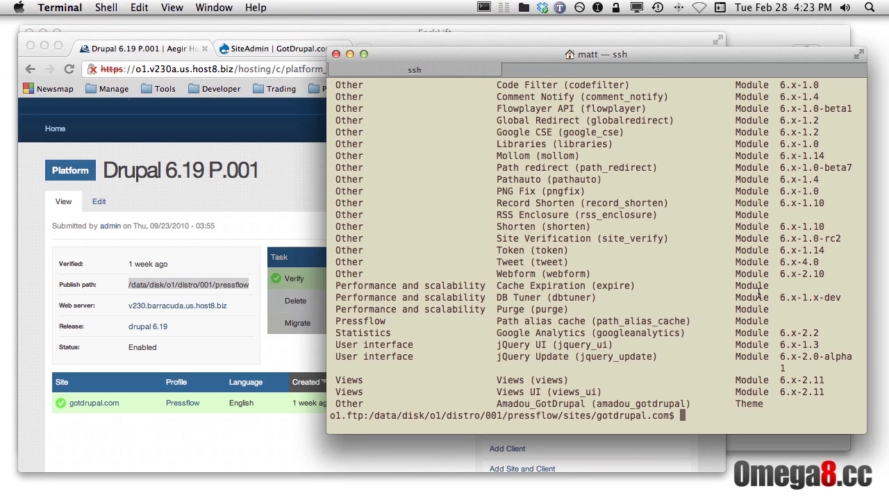